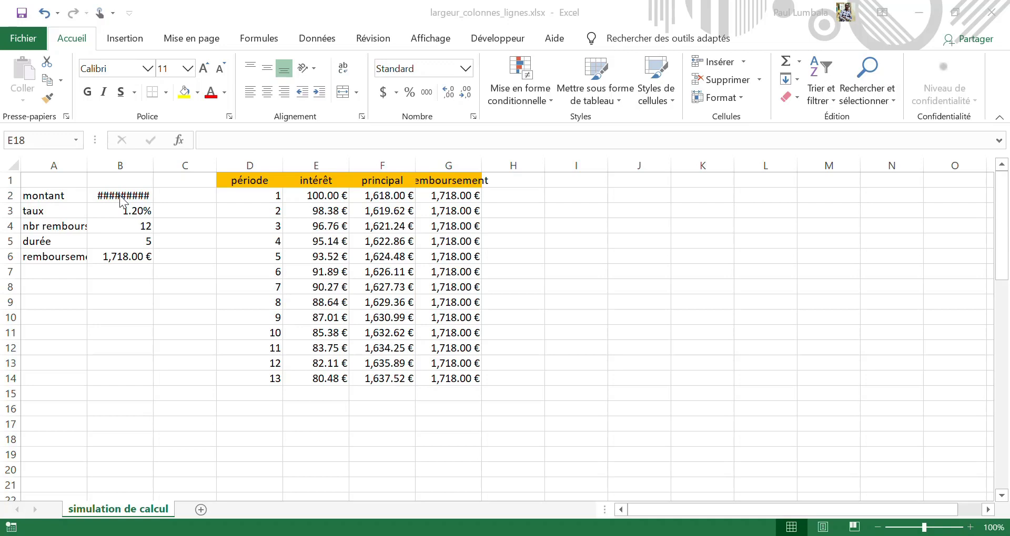
# Autofit column B so its width matches its longest entry.
pyautogui.click(154, 164)
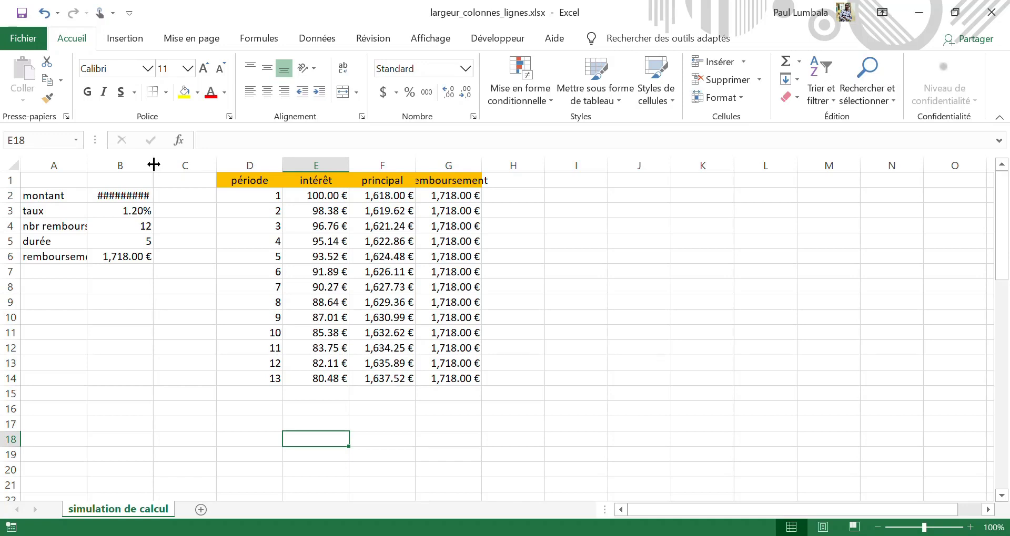
pyautogui.doubleClick(154, 164)
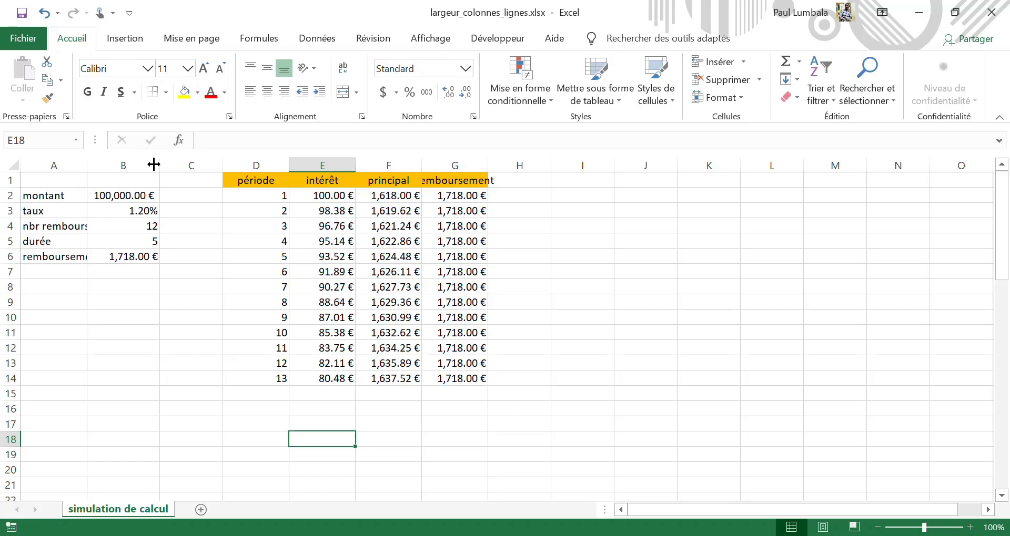
# Enter a long run of the letter a in cell B9 and a run of the letter b in cell C9.
pyautogui.click(107, 303)
pyautogui.write('aaaaaaaaaaaaaaaaaaaaaaaa')
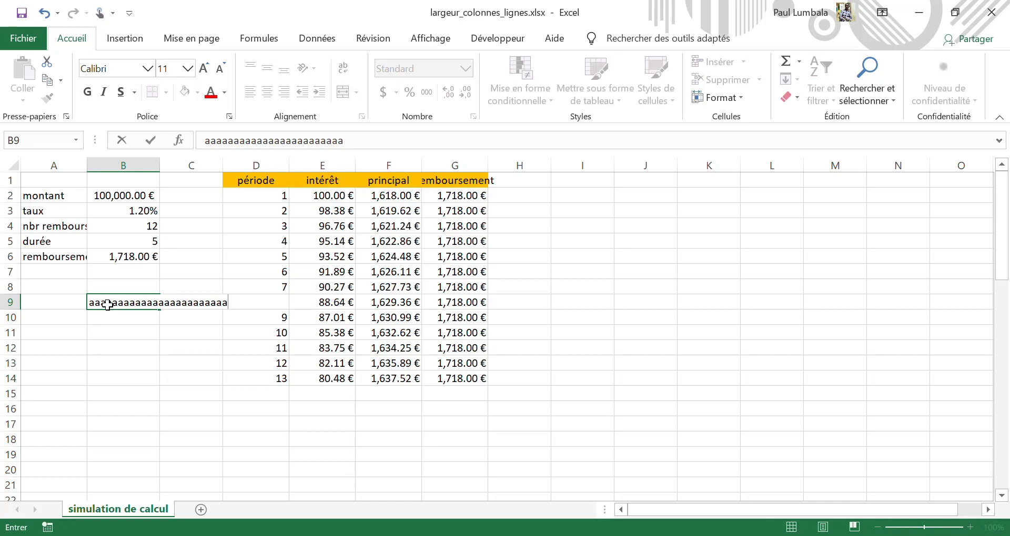
pyautogui.press('Return')
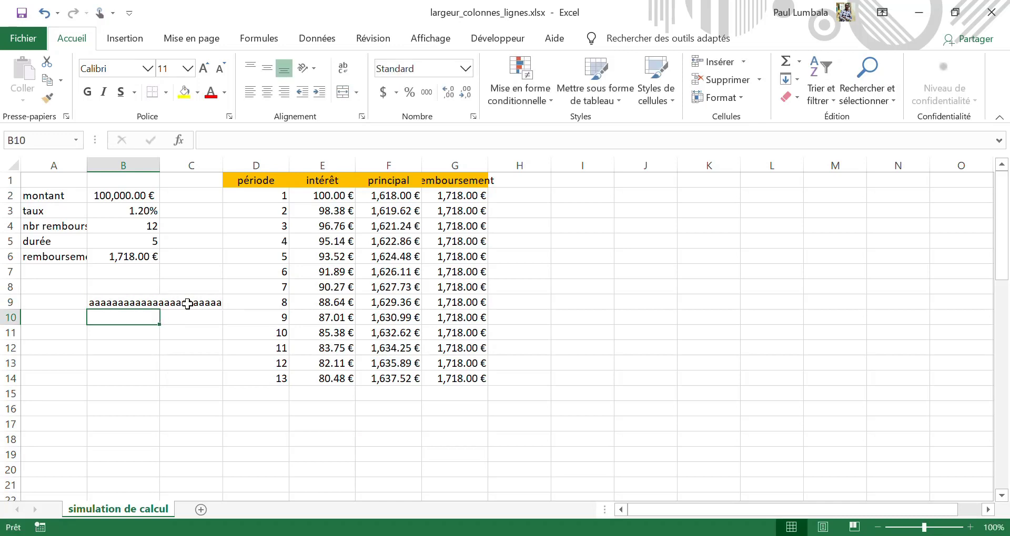
pyautogui.click(198, 302)
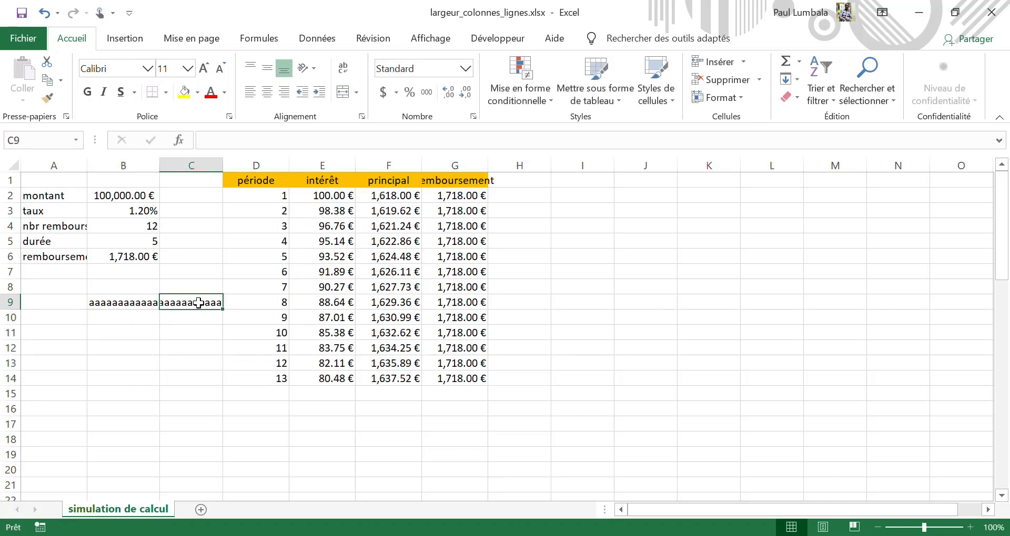
pyautogui.write('bbbbbbbbbbbb')
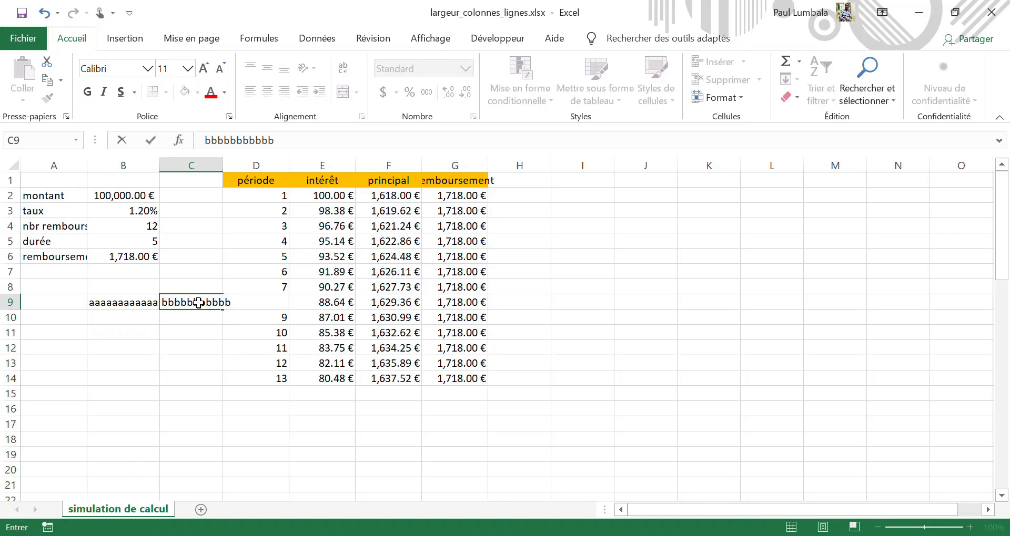
pyautogui.click(115, 303)
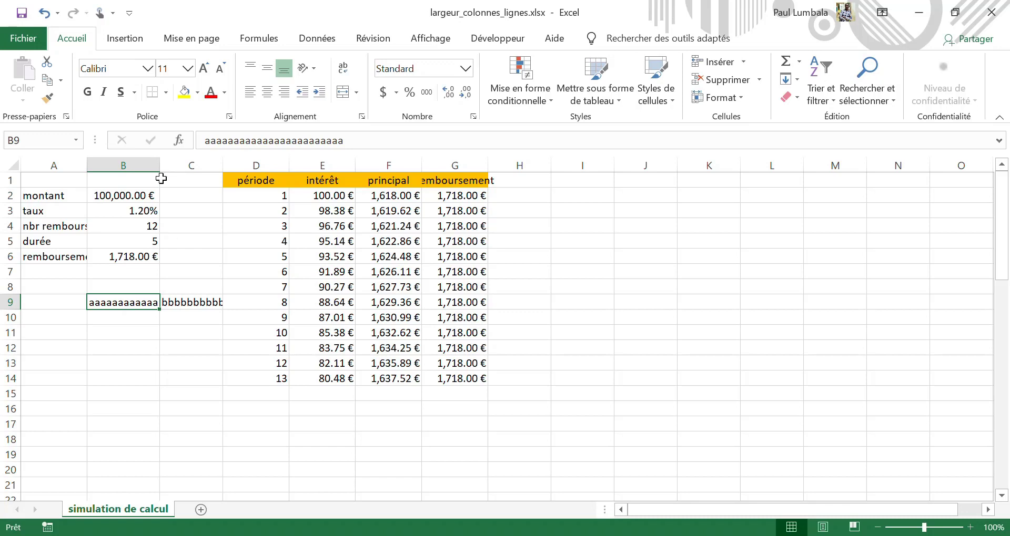
# Try widening column B manually to fit the text in B9, and undo the change.
pyautogui.moveTo(159, 166); pyautogui.dragTo(160, 166)
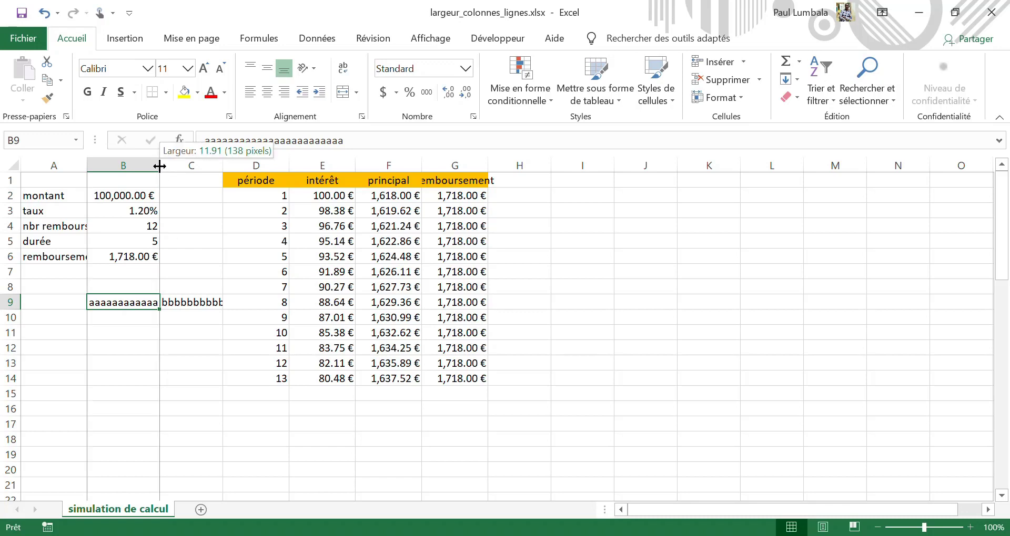
pyautogui.moveTo(159, 166); pyautogui.dragTo(240, 157)
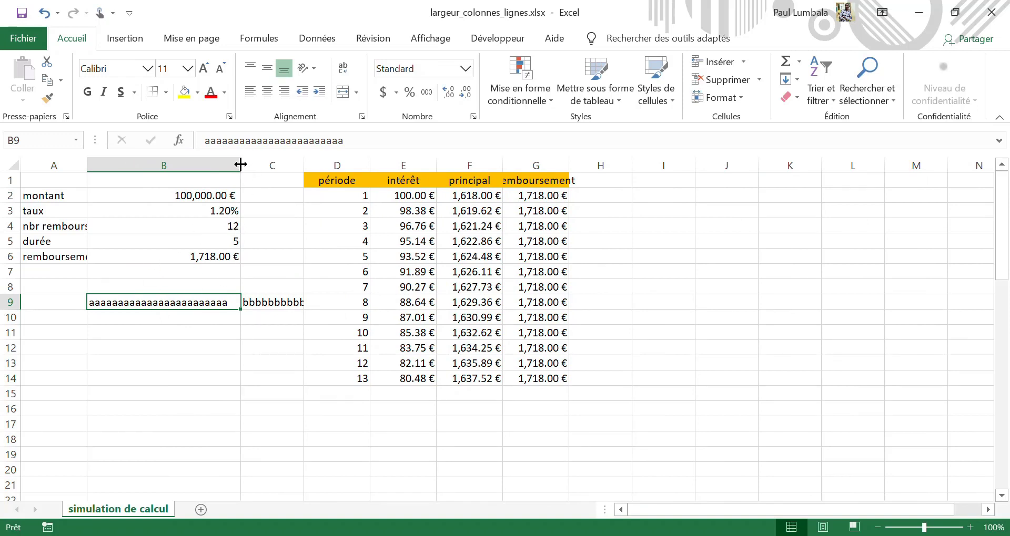
pyautogui.hotkey('ctrl', 'z')
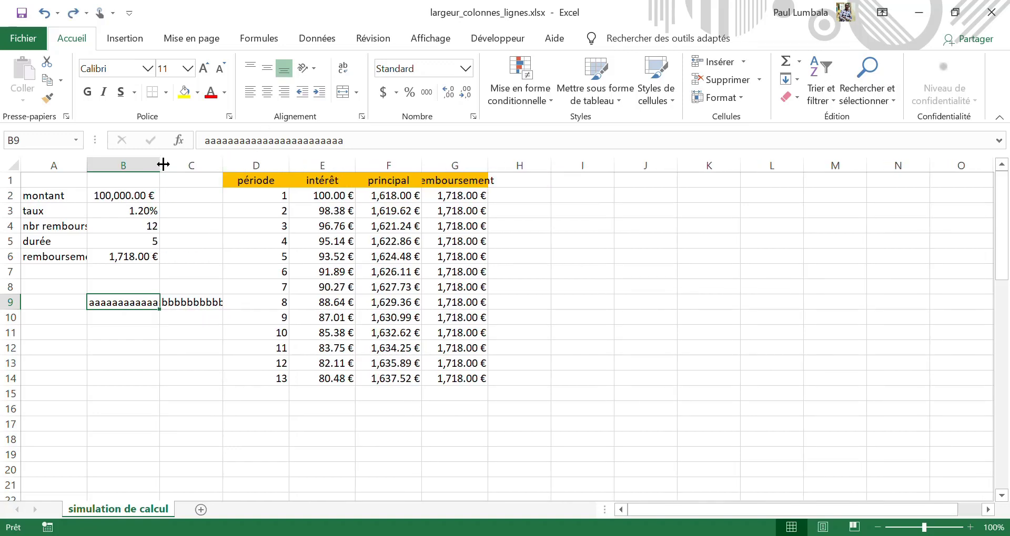
# Autofit columns B and C to the text in cells B9 and C9.
pyautogui.doubleClick(161, 165)
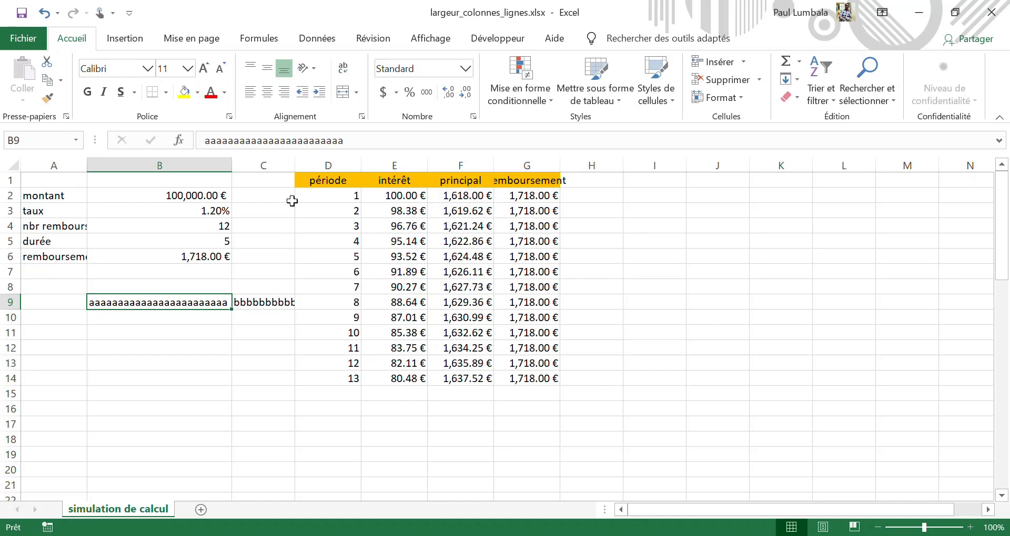
pyautogui.doubleClick(294, 165)
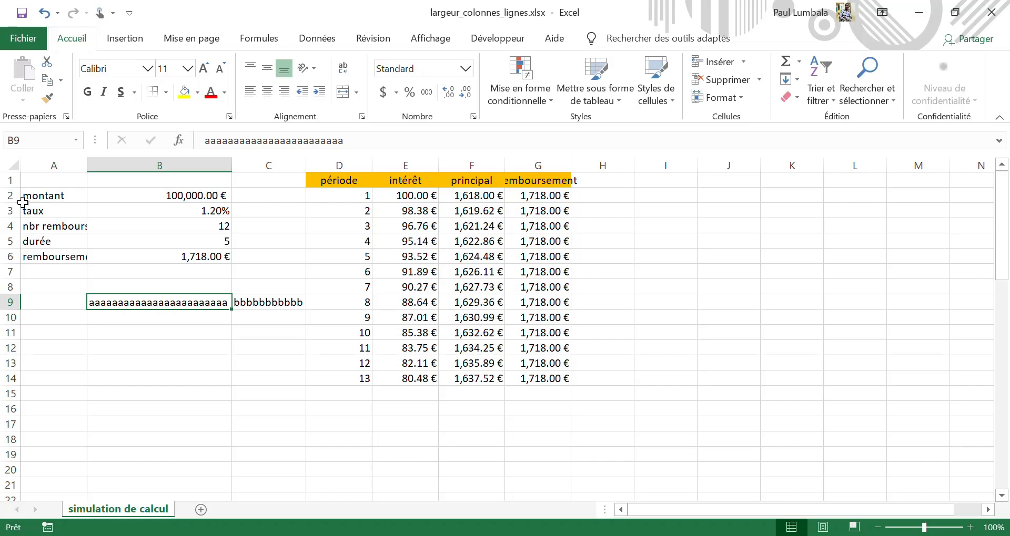
# Try increasing the heights of rows 2 and 3, and undo both changes.
pyautogui.moveTo(20, 203); pyautogui.dragTo(19, 276)
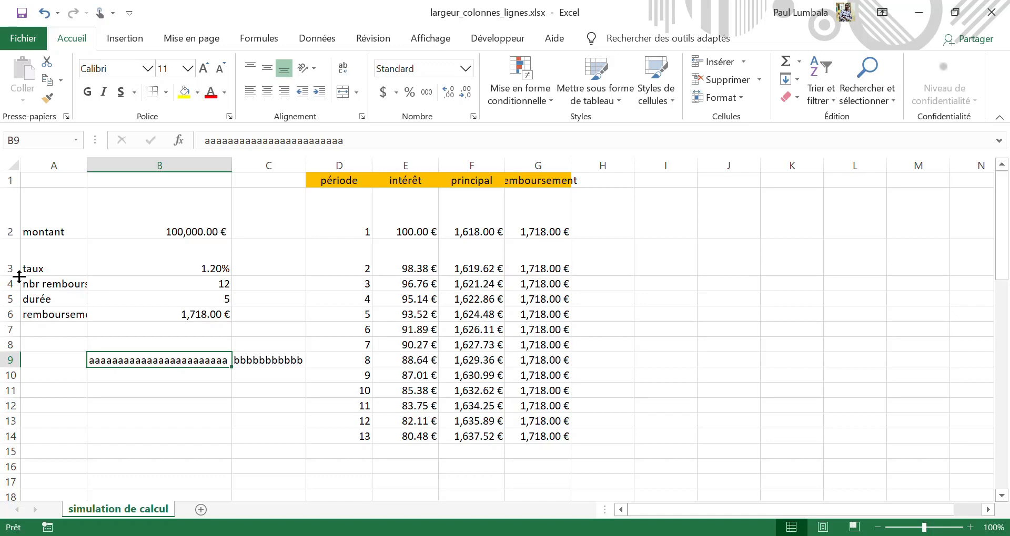
pyautogui.hotkey('ctrl', 'z')
pyautogui.hotkey('ctrl', 'z')
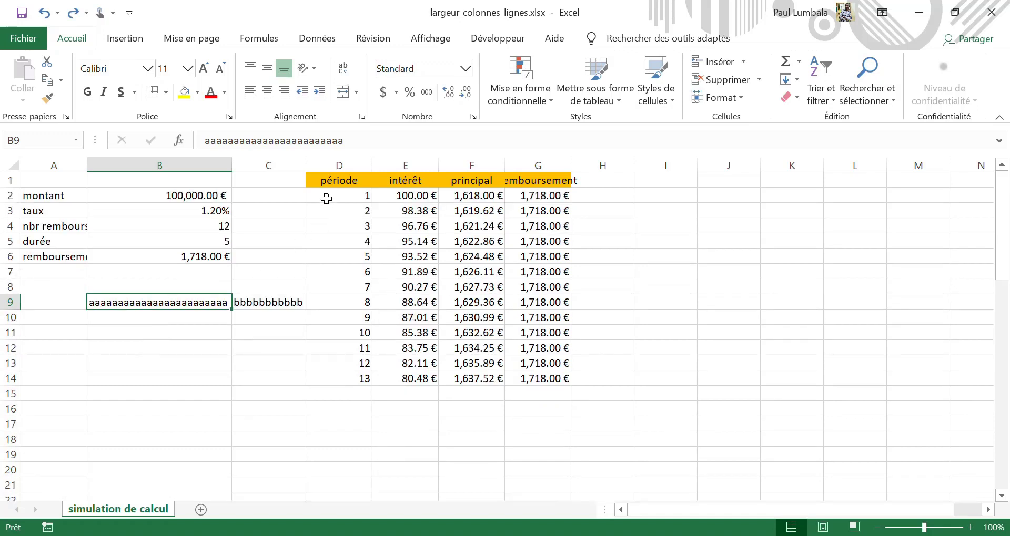
# Widen columns D to G together to an equal width of about 19.36.
pyautogui.click(329, 166)
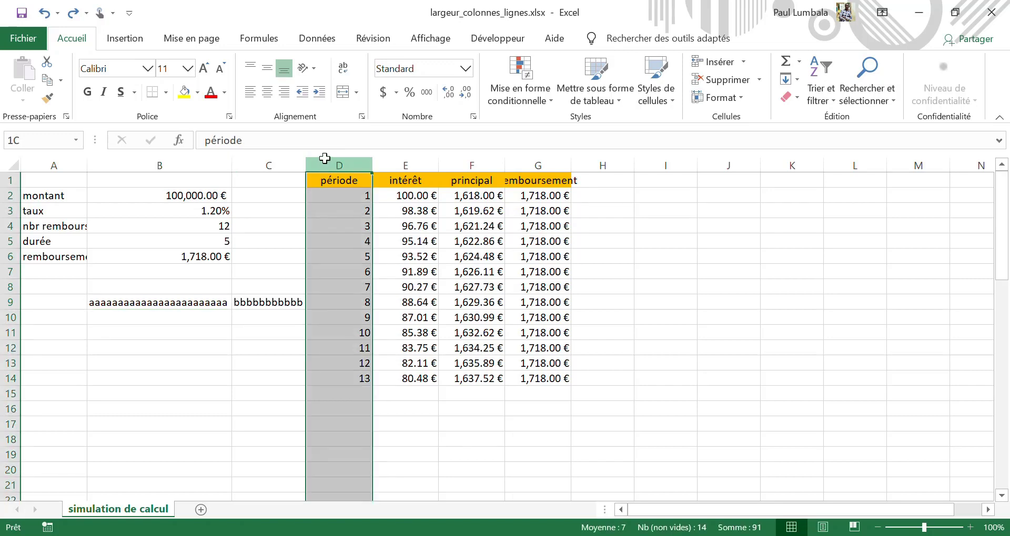
pyautogui.moveTo(324, 158); pyautogui.dragTo(558, 211)
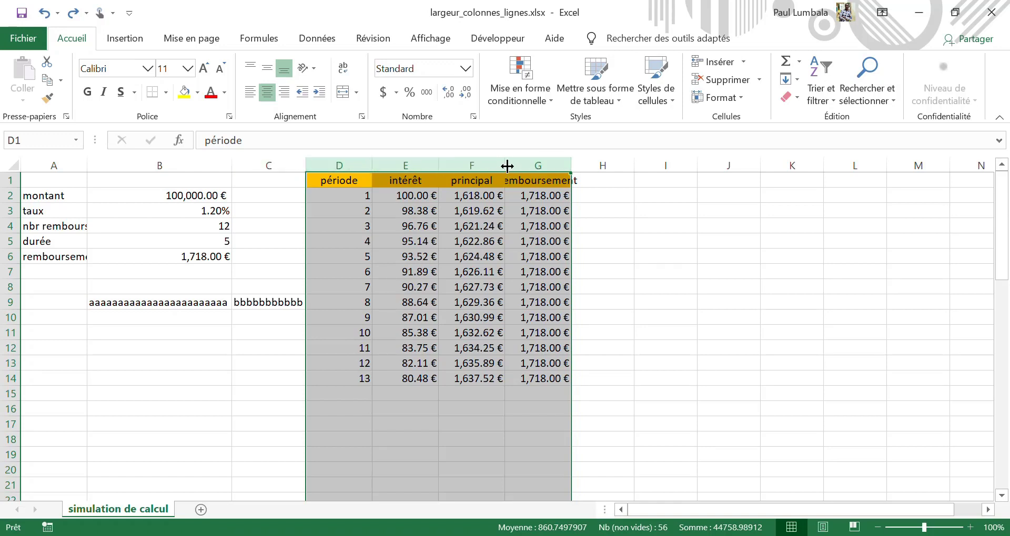
pyautogui.moveTo(507, 166); pyautogui.dragTo(556, 172)
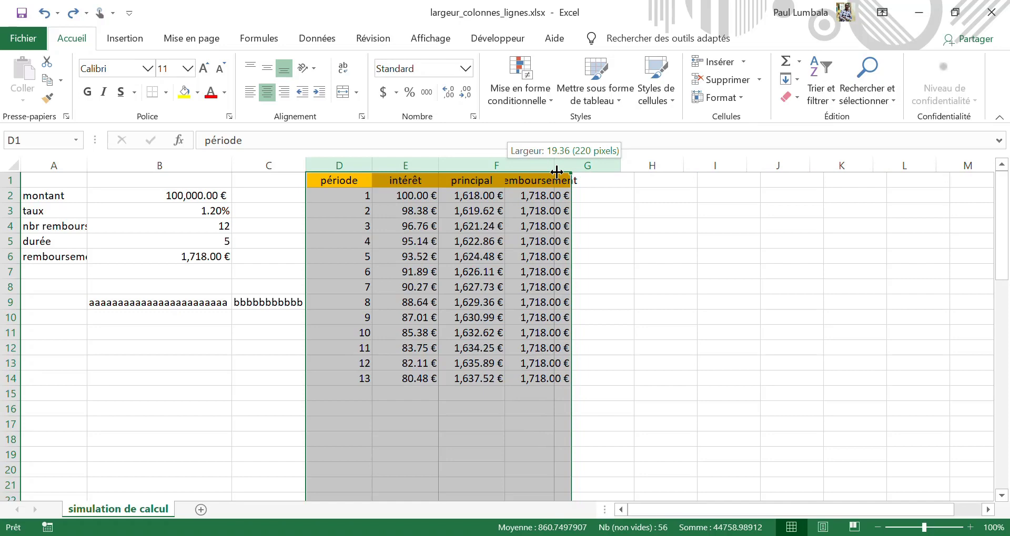
pyautogui.moveTo(557, 172); pyautogui.dragTo(557, 172)
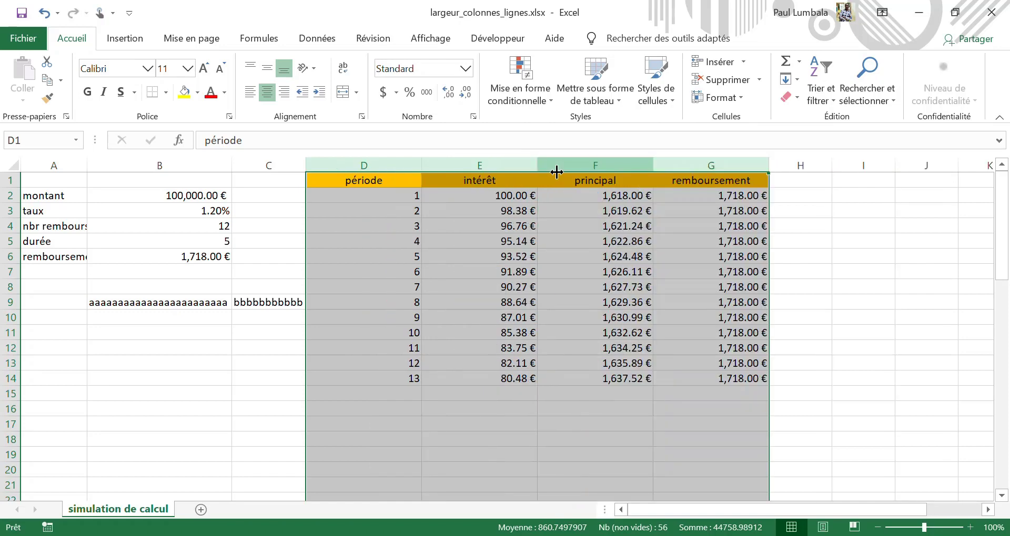
pyautogui.hotkey('ctrl', 'Down')
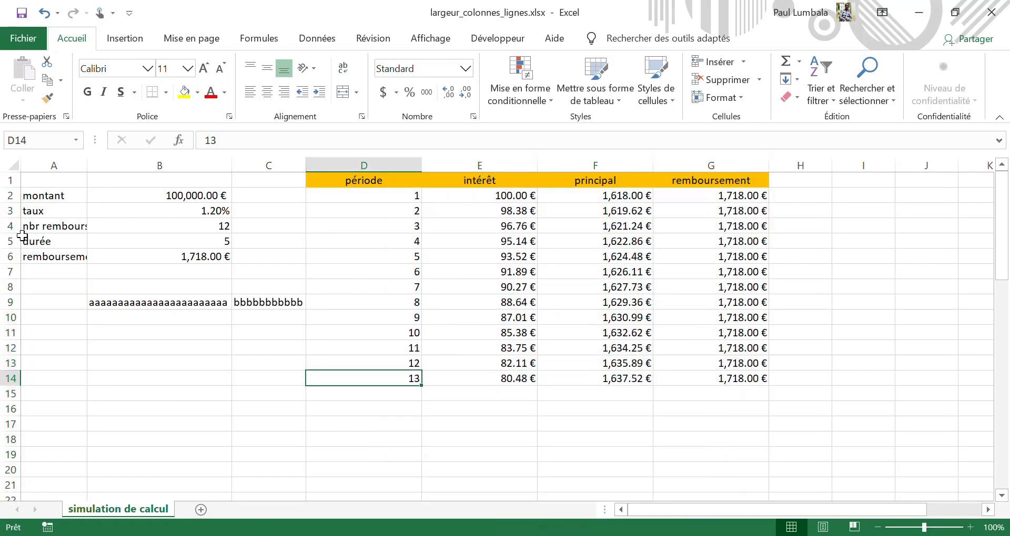
# Increase the height of rows 4 to 9 together so they are equally tall.
pyautogui.click(7, 257)
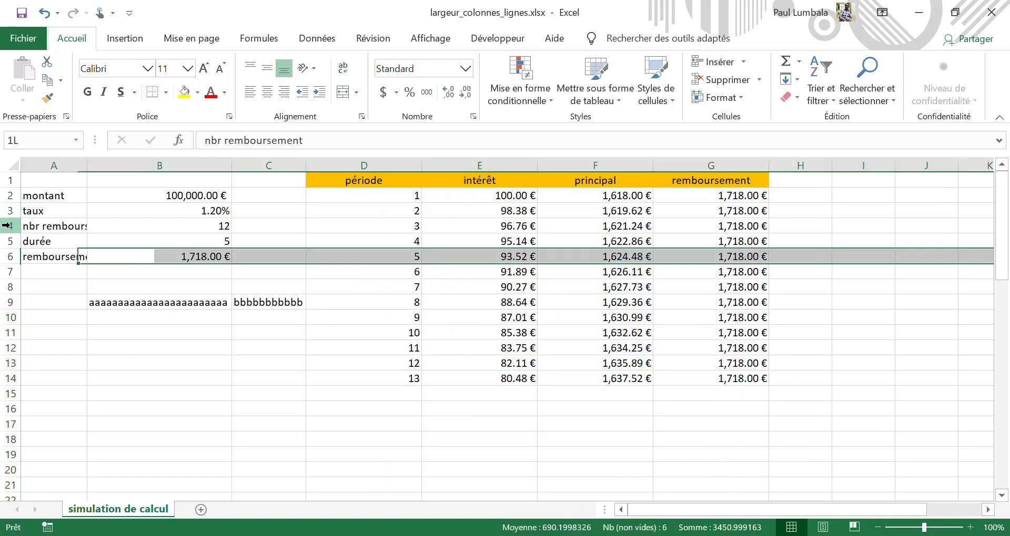
pyautogui.click(7, 225)
pyautogui.moveTo(6, 225); pyautogui.dragTo(2, 298)
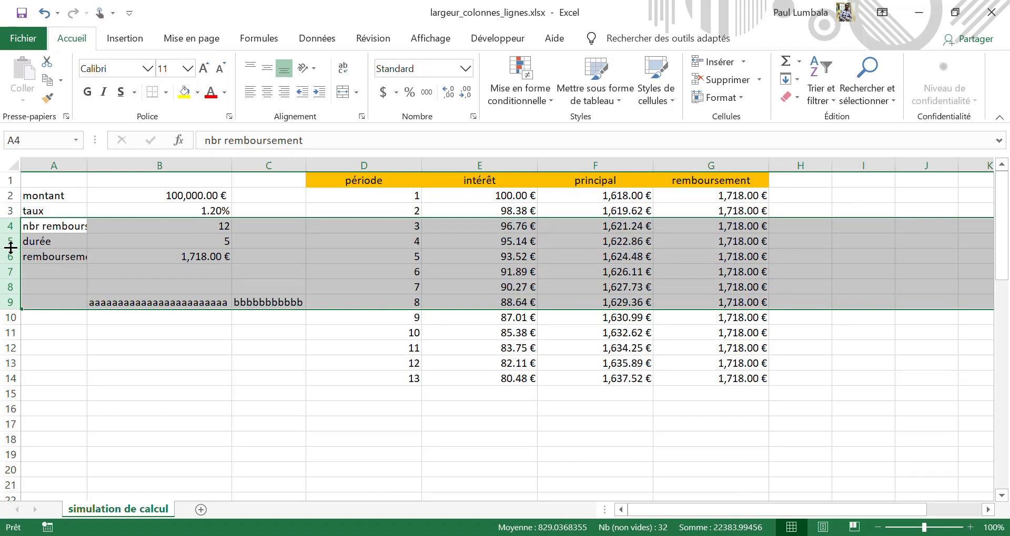
pyautogui.moveTo(11, 247); pyautogui.dragTo(10, 270)
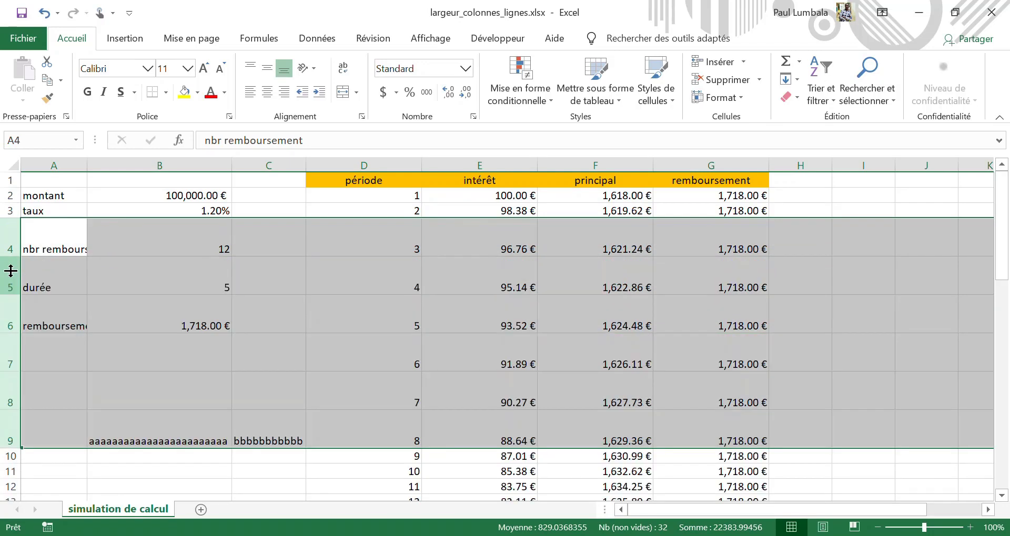
pyautogui.click(203, 304)
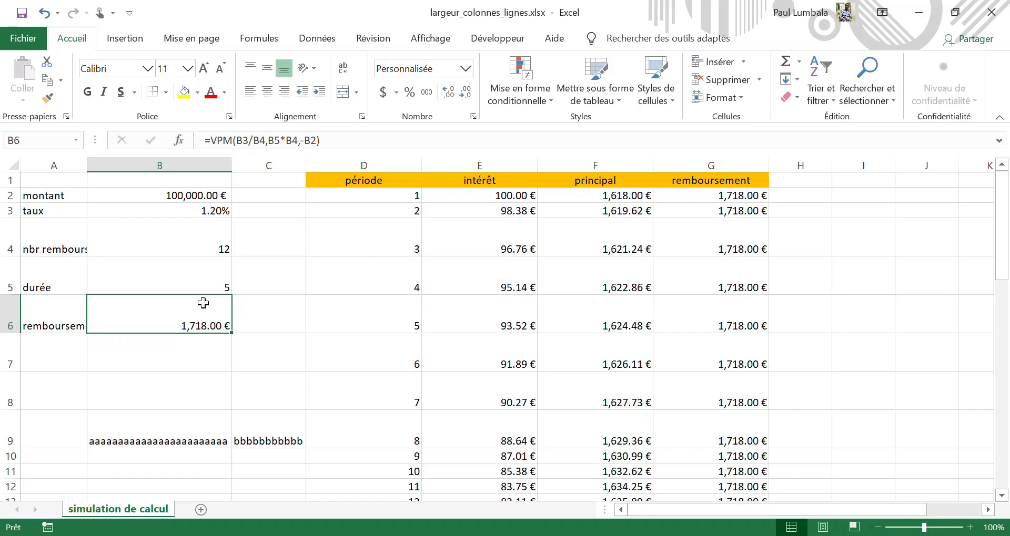
# Give the entire sheet one uniform narrower column width and one uniform reduced row height.
pyautogui.click(10, 163)
pyautogui.moveTo(305, 166); pyautogui.dragTo(284, 172)
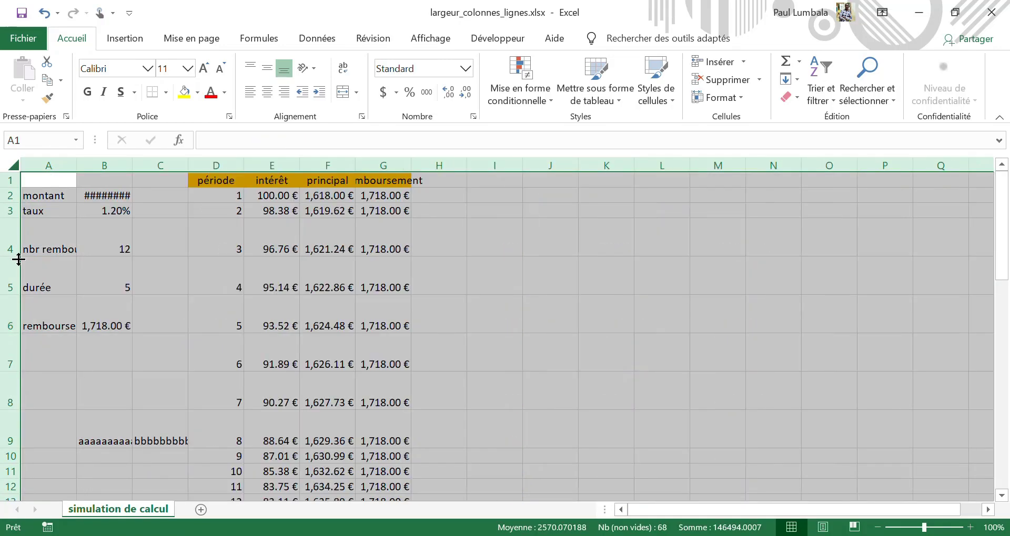
pyautogui.moveTo(19, 255); pyautogui.dragTo(13, 230)
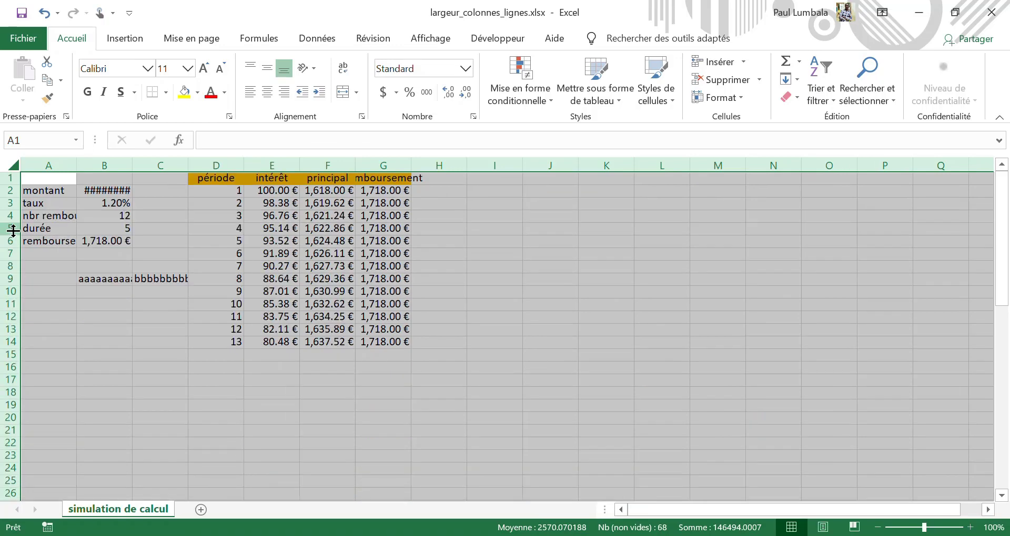
pyautogui.click(285, 246)
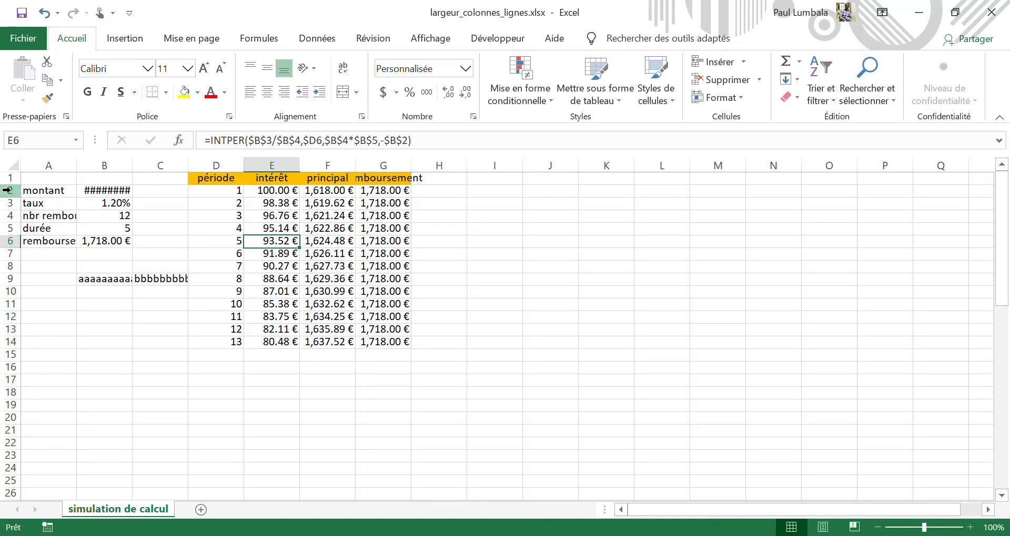
# Make rows 2 to 5 equally taller and columns D to G equally wider.
pyautogui.moveTo(10, 190); pyautogui.dragTo(10, 253)
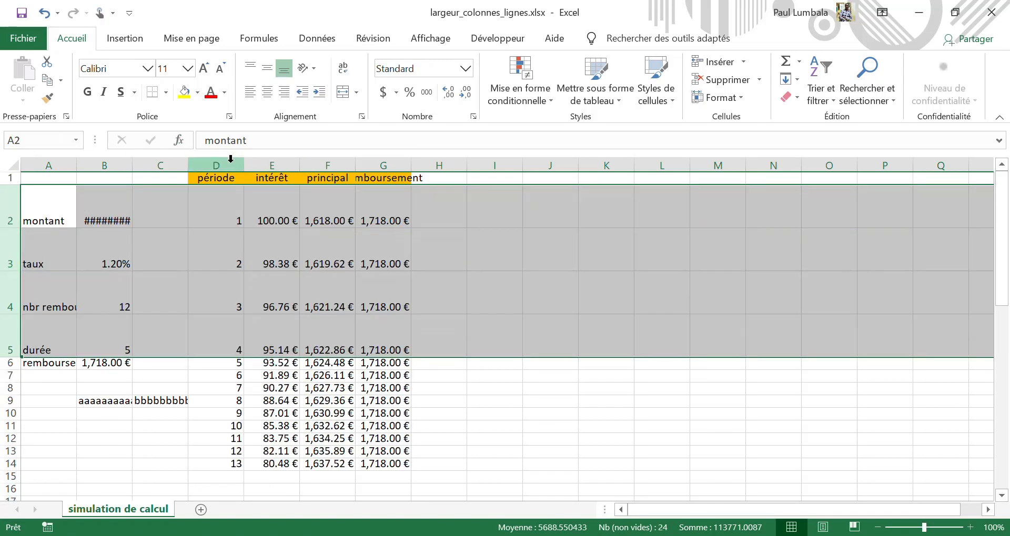
pyautogui.moveTo(234, 163); pyautogui.dragTo(473, 178)
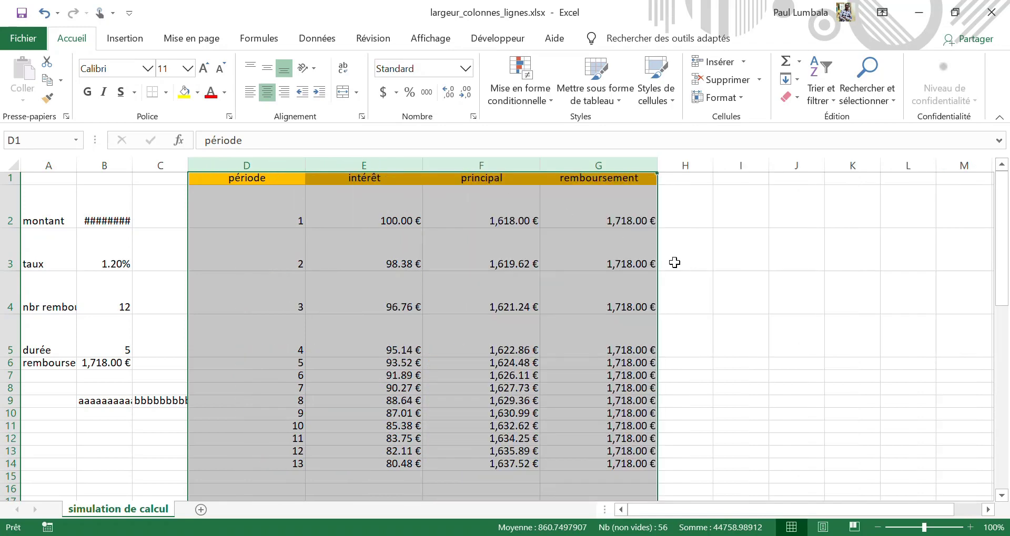
pyautogui.click(673, 261)
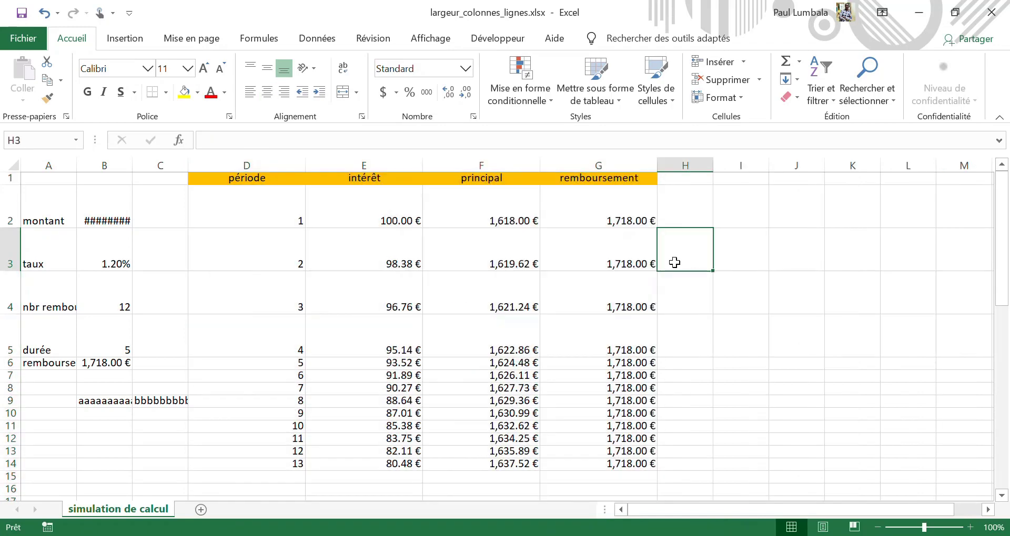
# Try left and centre alignment on all of row 3, and settle on right alignment.
pyautogui.click(48, 259)
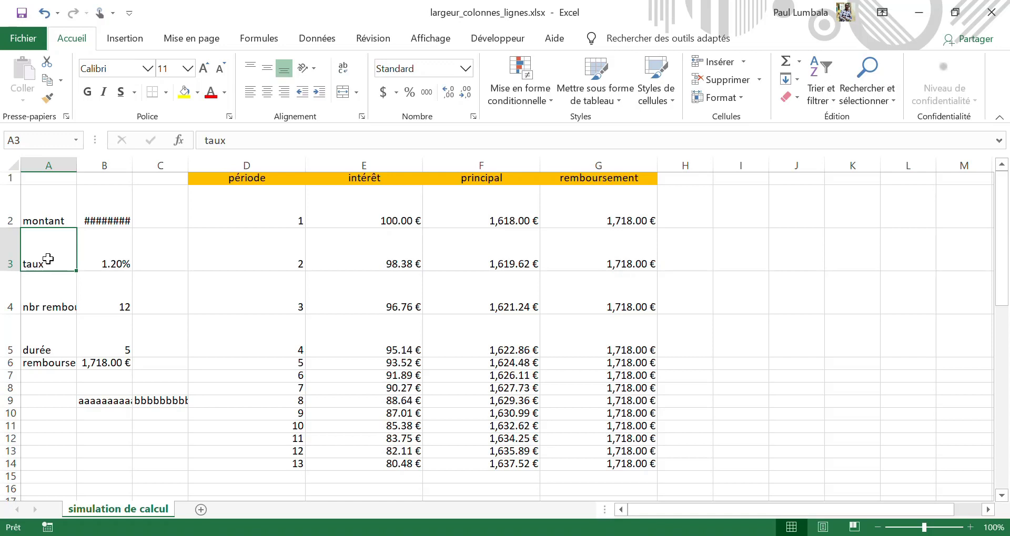
pyautogui.click(10, 248)
pyautogui.click(352, 249)
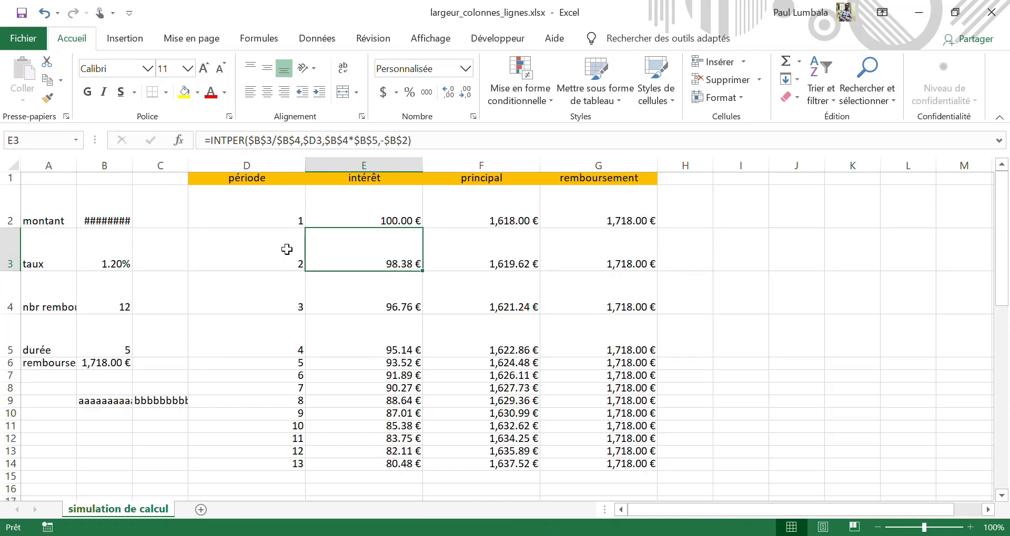
pyautogui.click(18, 248)
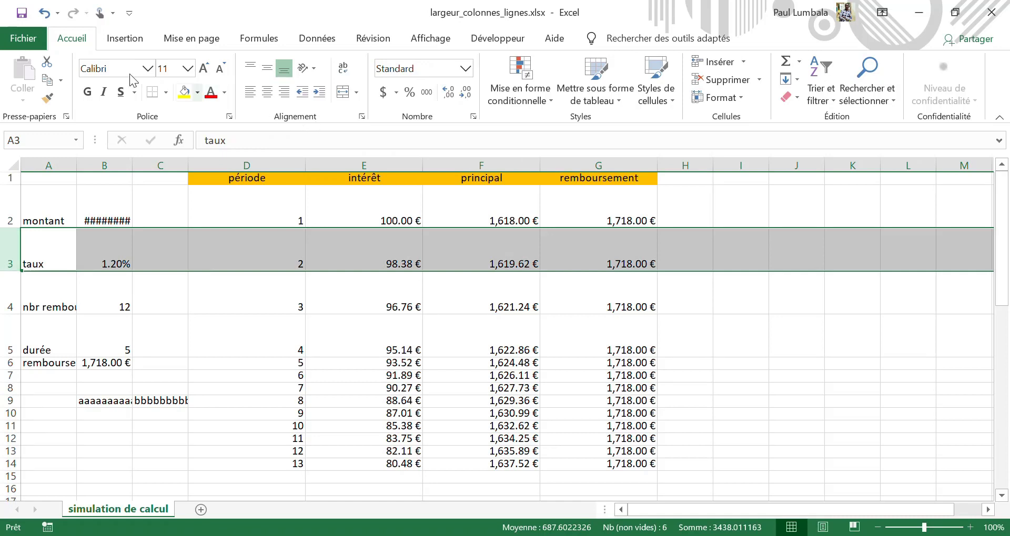
pyautogui.click(249, 92)
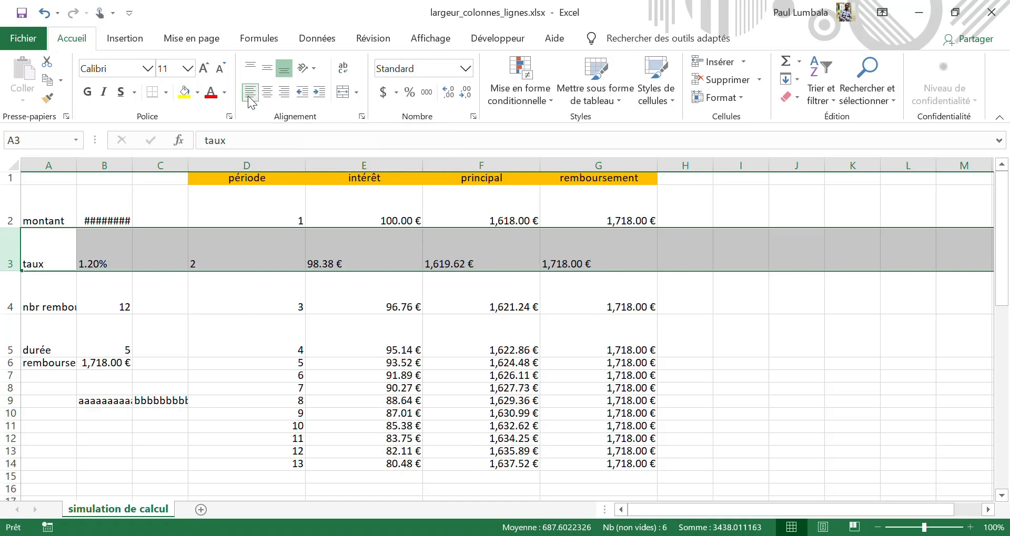
pyautogui.click(272, 97)
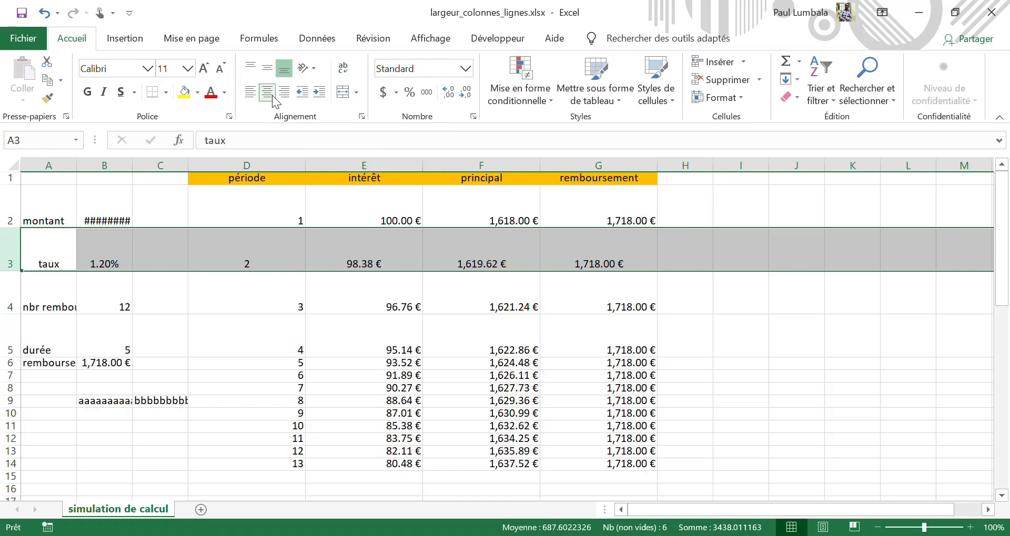
pyautogui.click(283, 97)
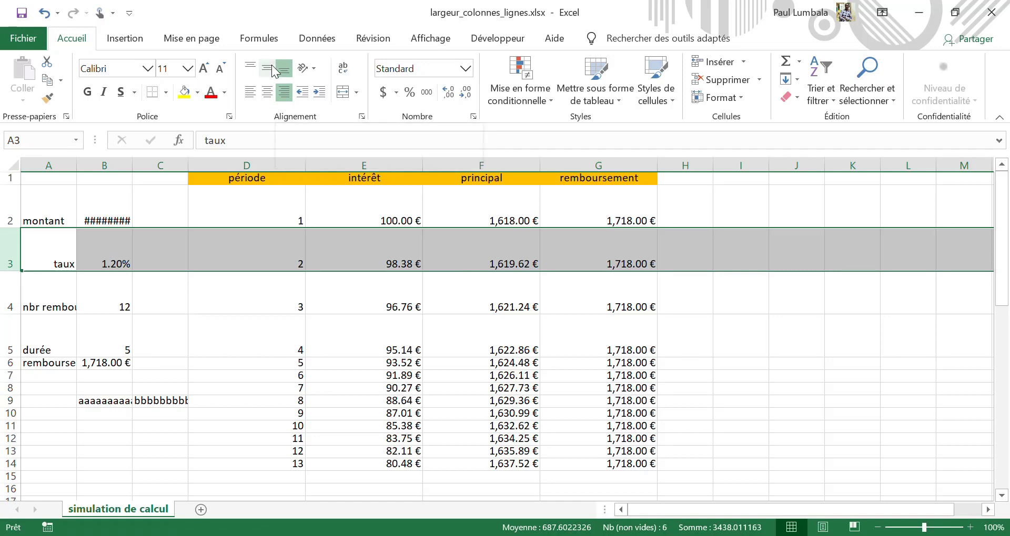
# Try middle vertical alignment on all of row 3, and settle on top alignment.
pyautogui.click(272, 70)
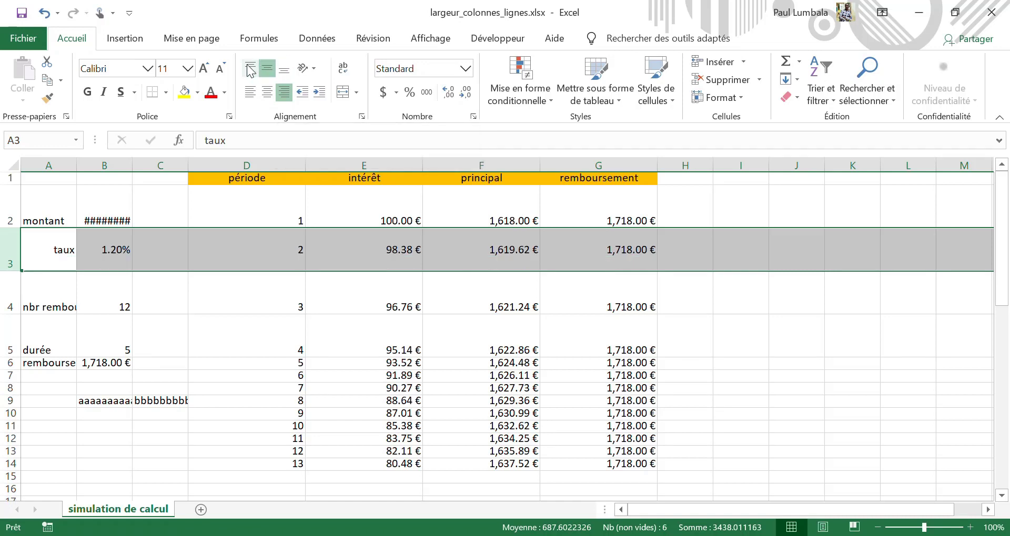
pyautogui.click(250, 69)
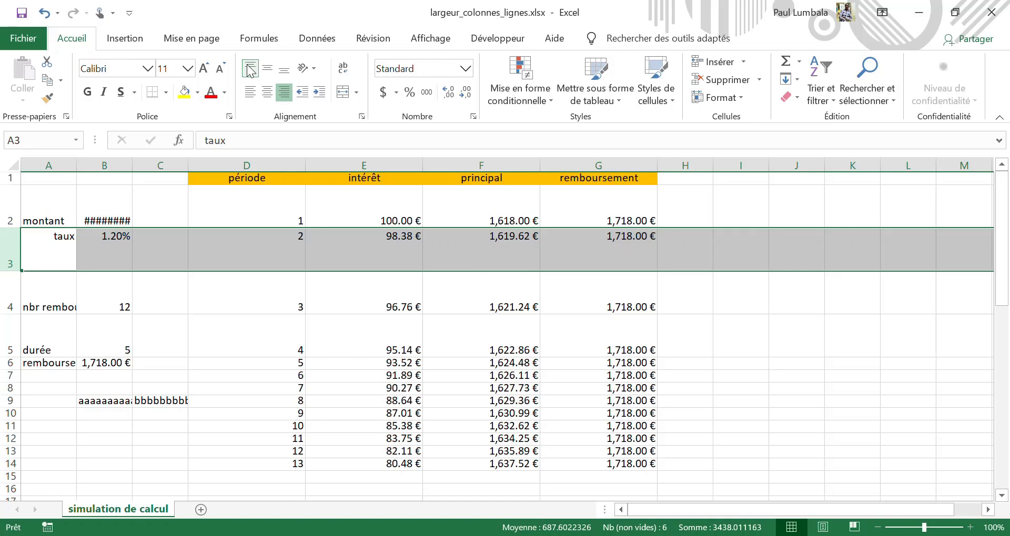
# Try increasing the indent of row 3's contents, and reduce it back to no indent.
pyautogui.click(318, 94)
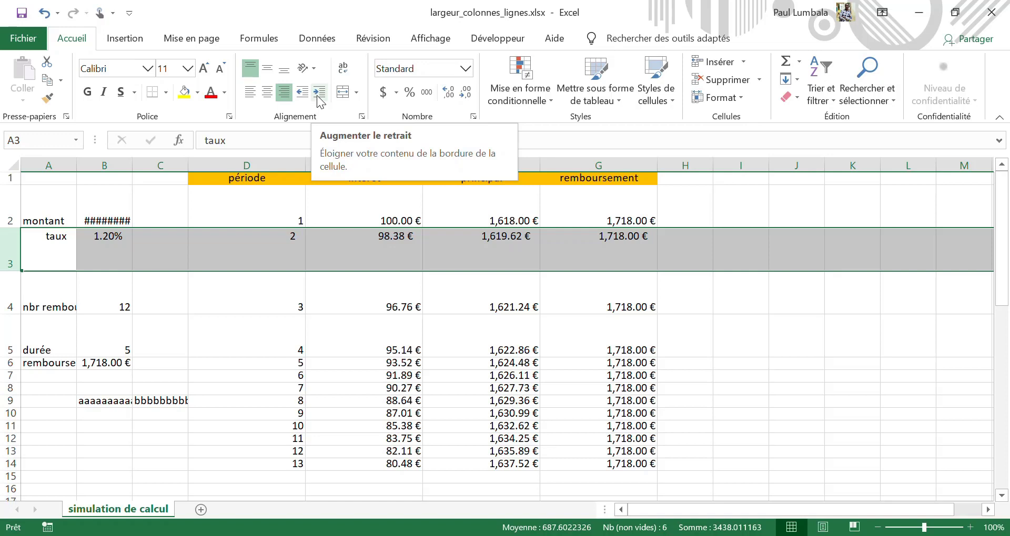
pyautogui.hotkey('ctrl', 'z')
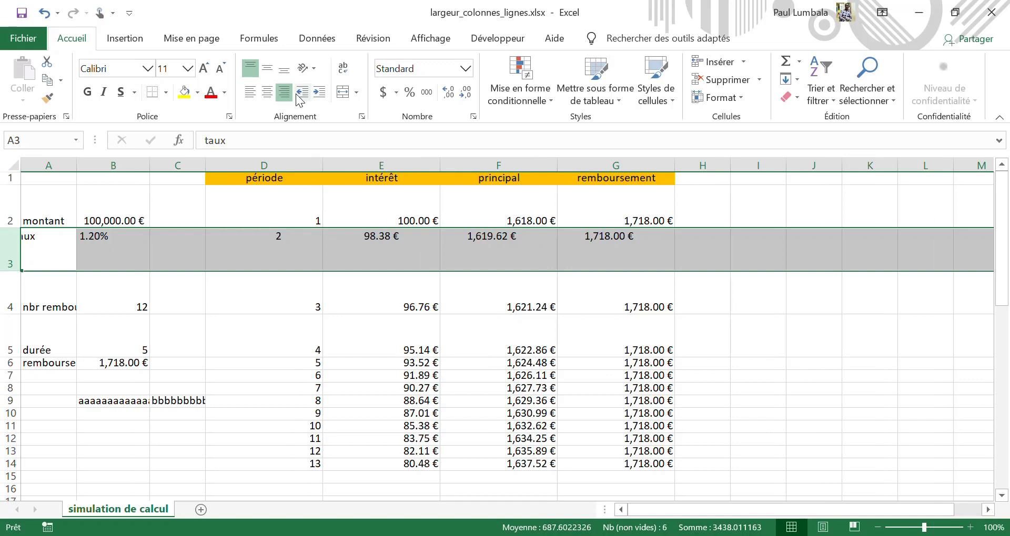
pyautogui.click(297, 95)
pyautogui.click(298, 95)
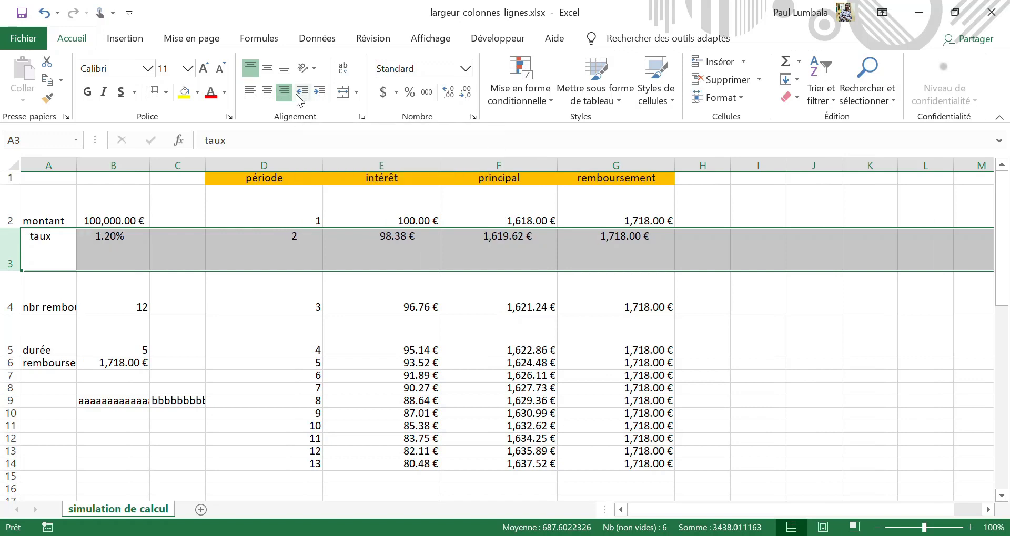
pyautogui.click(298, 95)
pyautogui.click(298, 95)
pyautogui.click(298, 95)
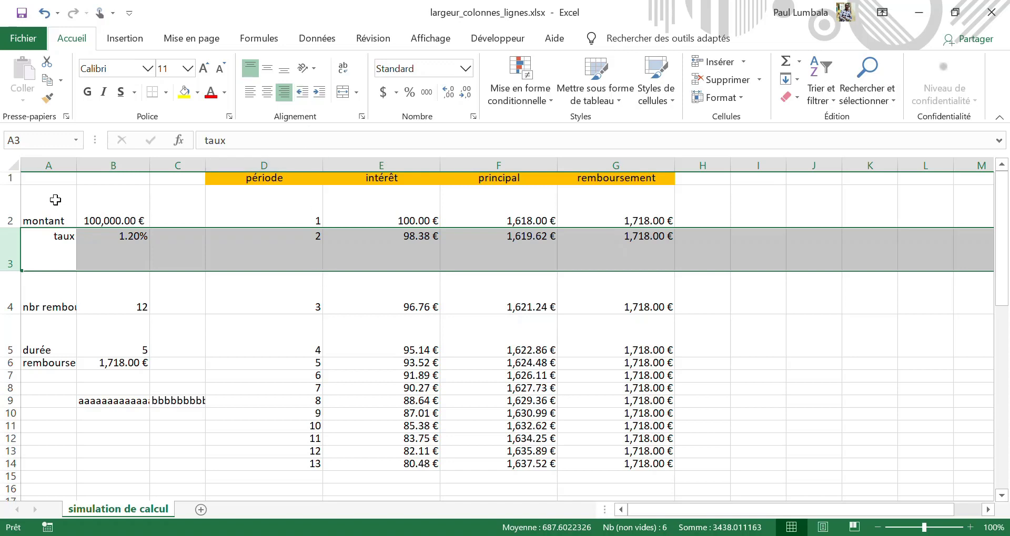
# Autofit all column widths and all row heights of the sheet to their contents.
pyautogui.click(16, 165)
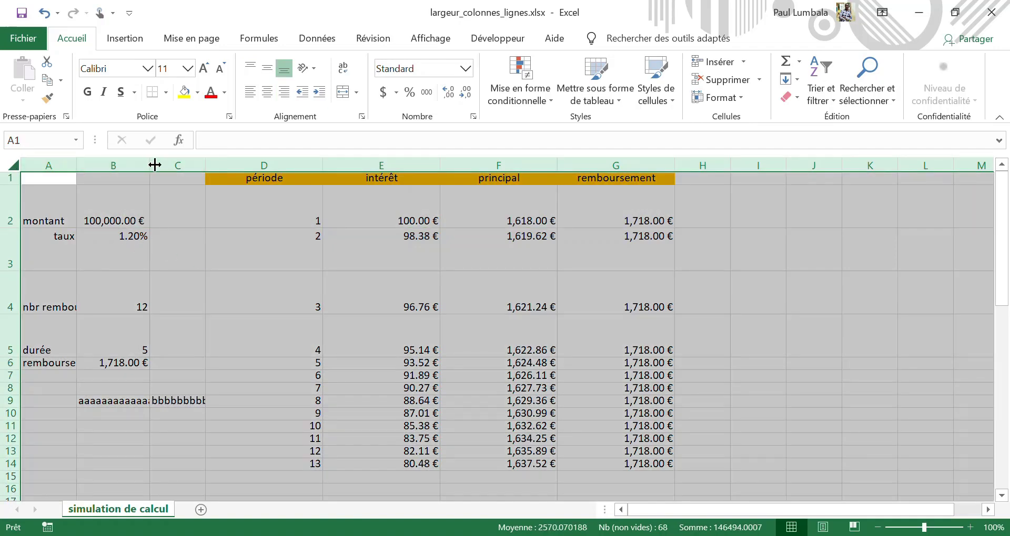
pyautogui.doubleClick(206, 166)
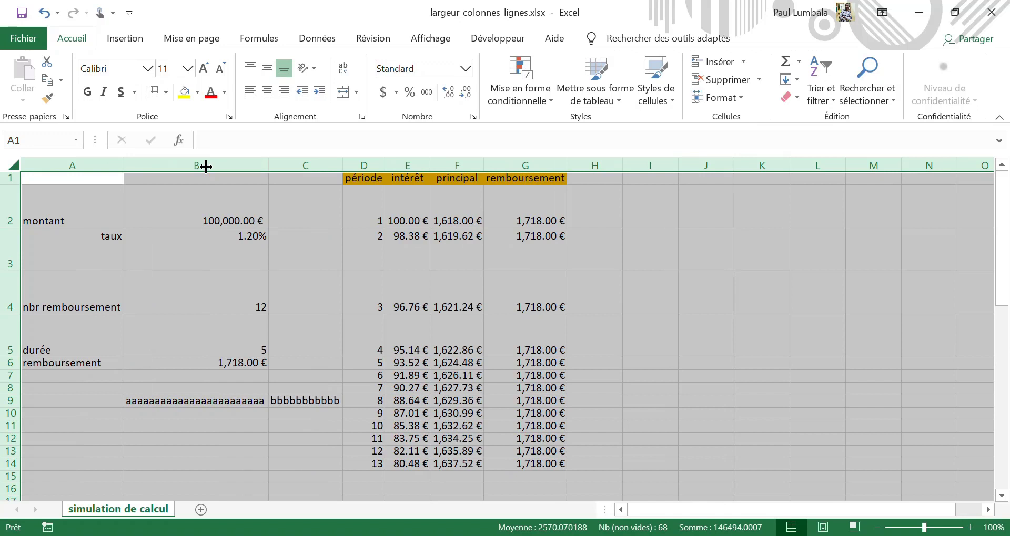
pyautogui.doubleClick(20, 188)
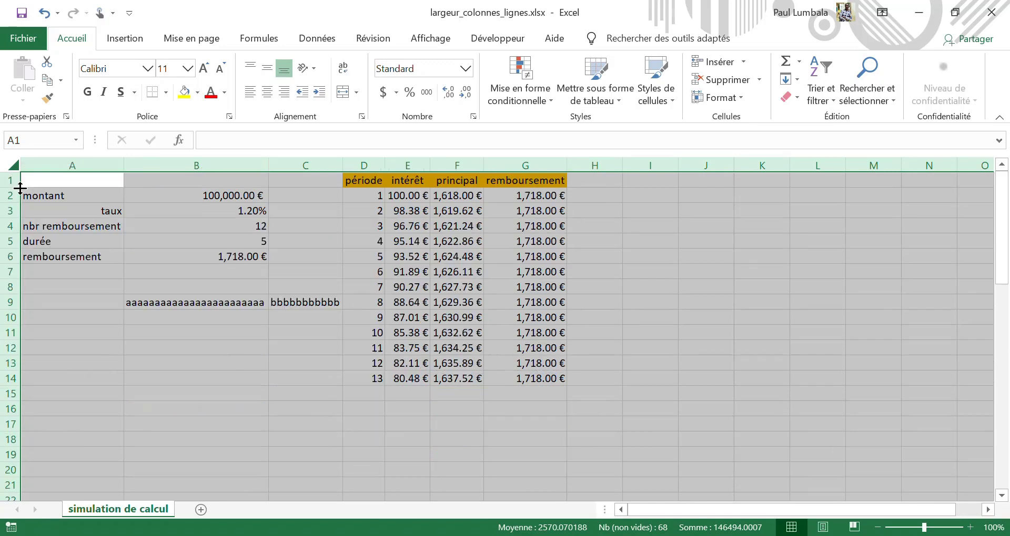
pyautogui.click(196, 321)
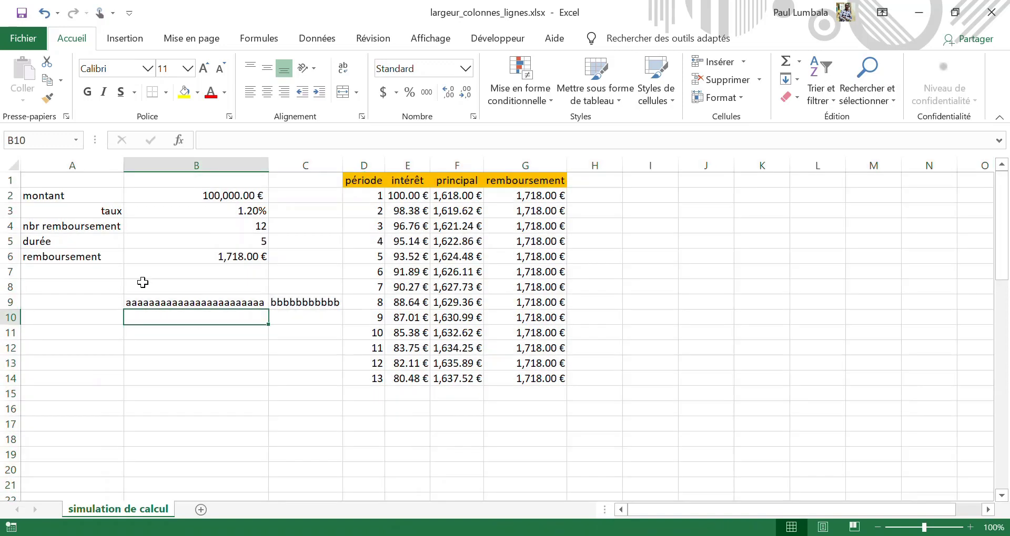
# Enter the title MON TITRE DE TABLEAU DE TEST in cell A1.
pyautogui.click(54, 182)
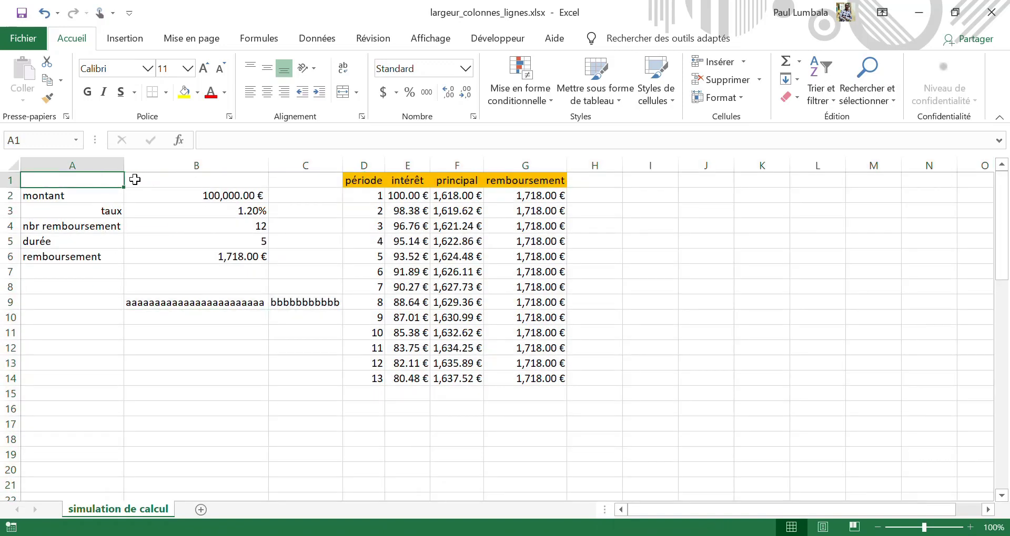
pyautogui.click(166, 180)
pyautogui.click(116, 181)
pyautogui.write('MON TITRE DE TABLEAU DE TEST')
pyautogui.press('Return')
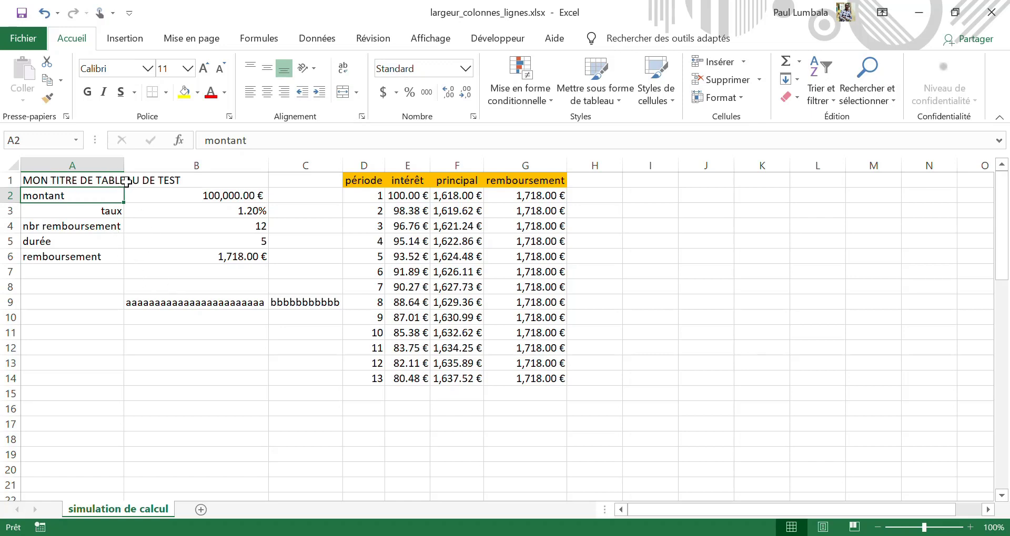
# Try entering MM in cell B1 beside the long title, and clear B1 again.
pyautogui.click(180, 180)
pyautogui.write('MM')
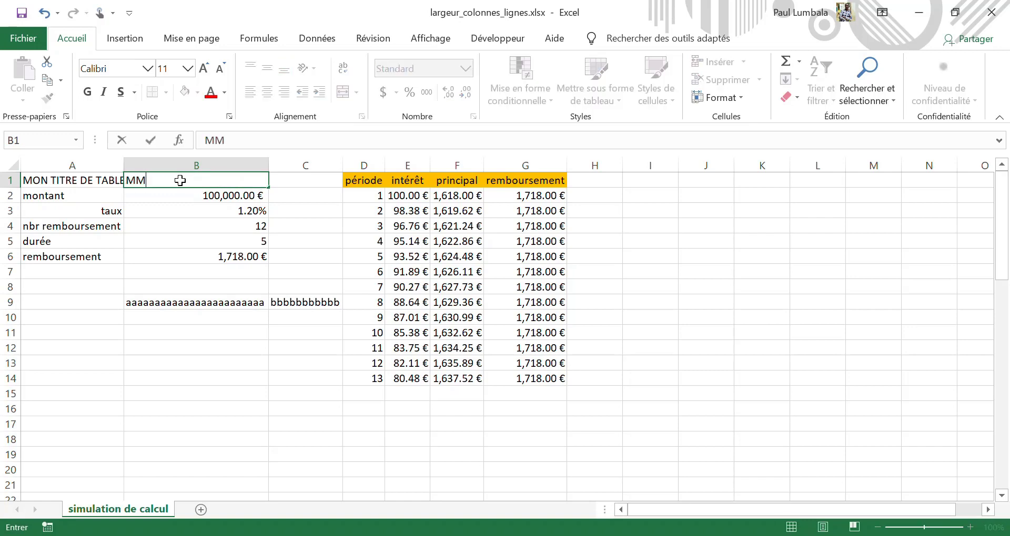
pyautogui.press('Return')
pyautogui.click(102, 179)
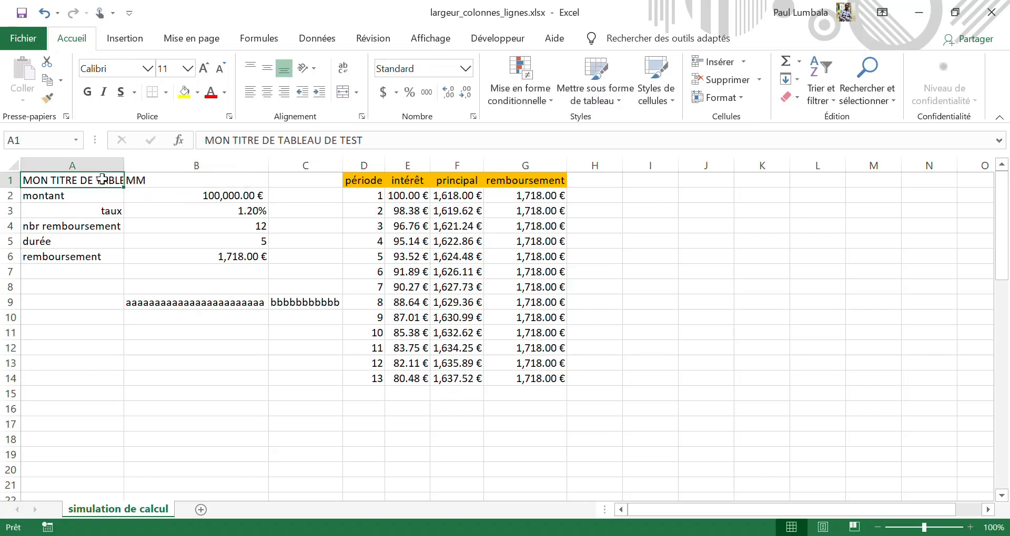
pyautogui.click(196, 181)
pyautogui.press('Delete')
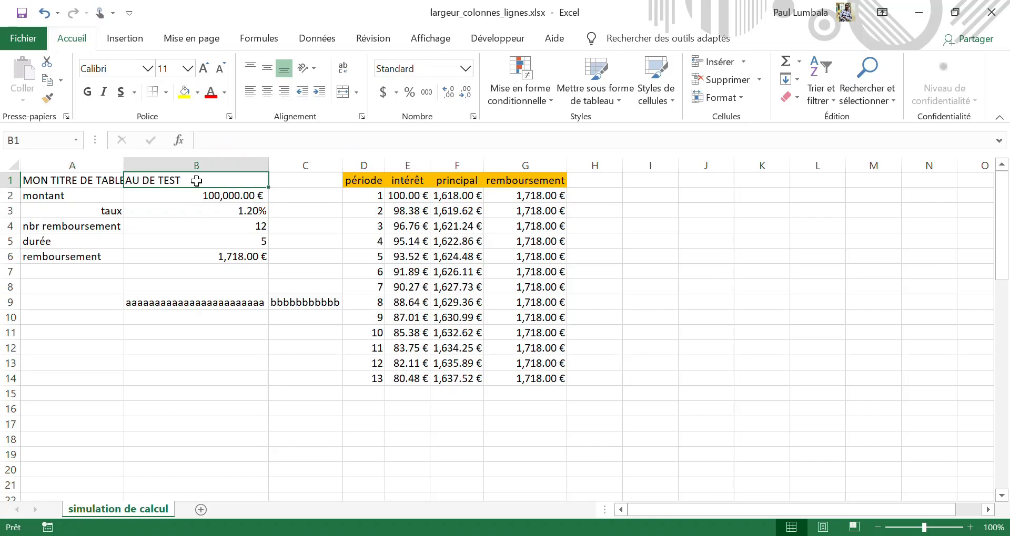
pyautogui.click(163, 227)
pyautogui.click(159, 243)
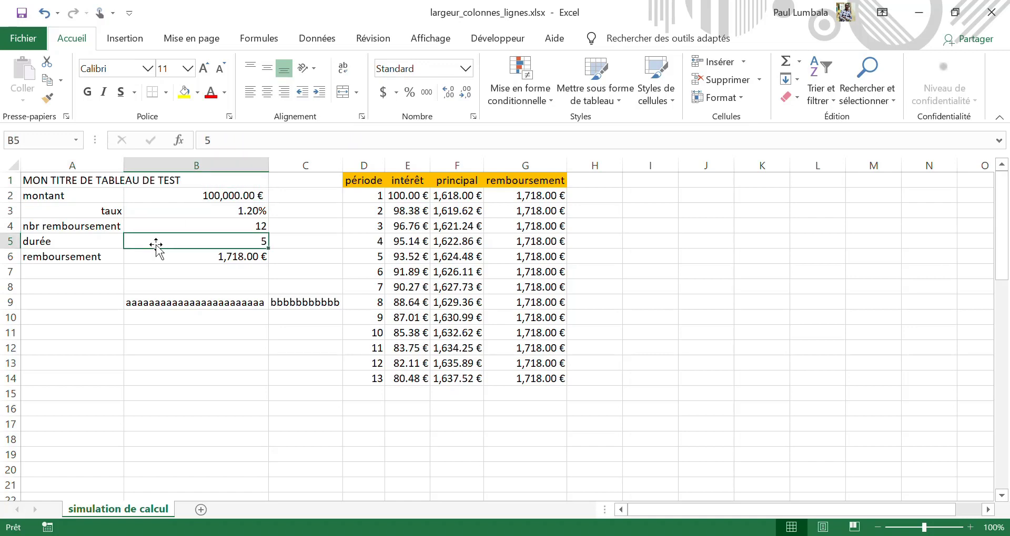
# Merge cells A1 and B1 and centre the title across them.
pyautogui.click(34, 182)
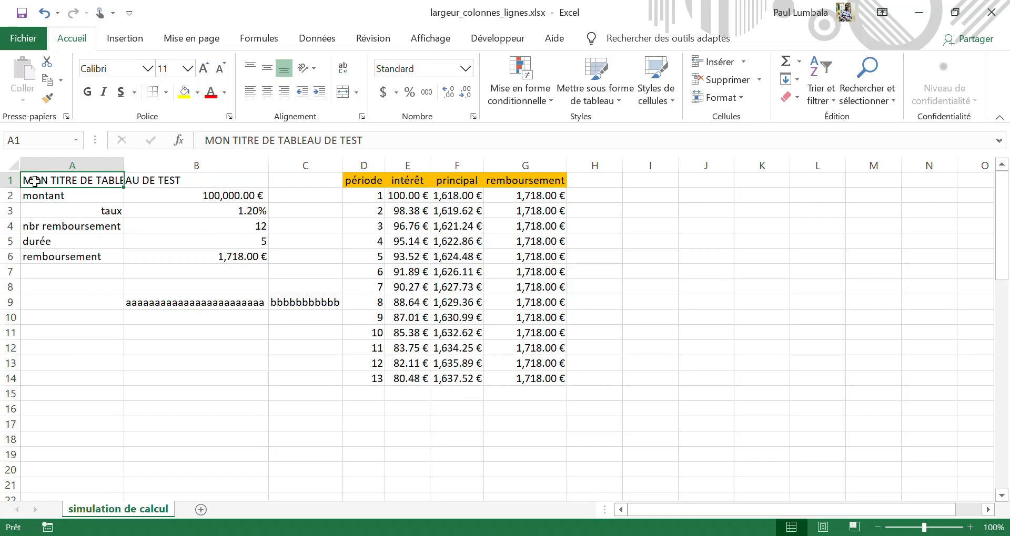
pyautogui.moveTo(35, 182); pyautogui.dragTo(188, 181)
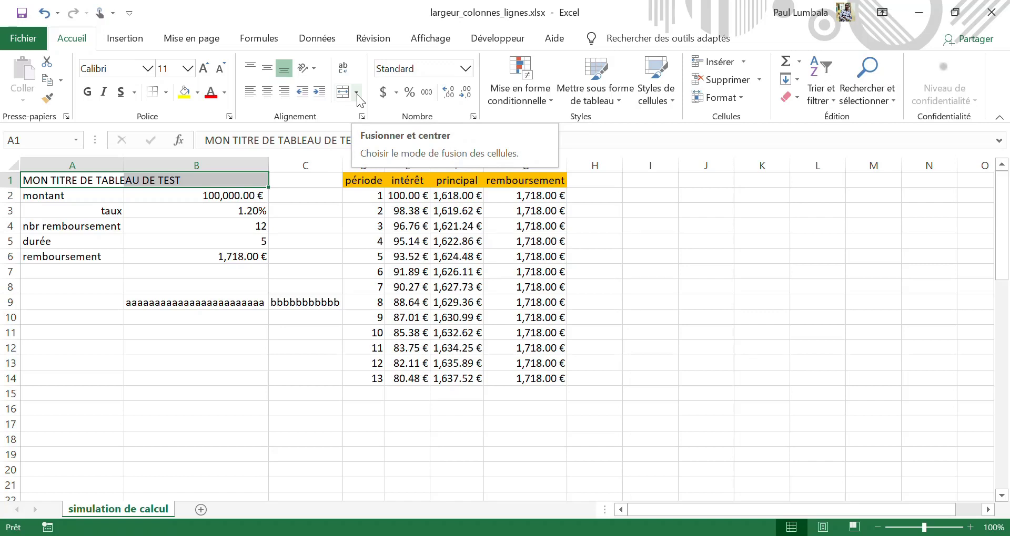
pyautogui.click(356, 94)
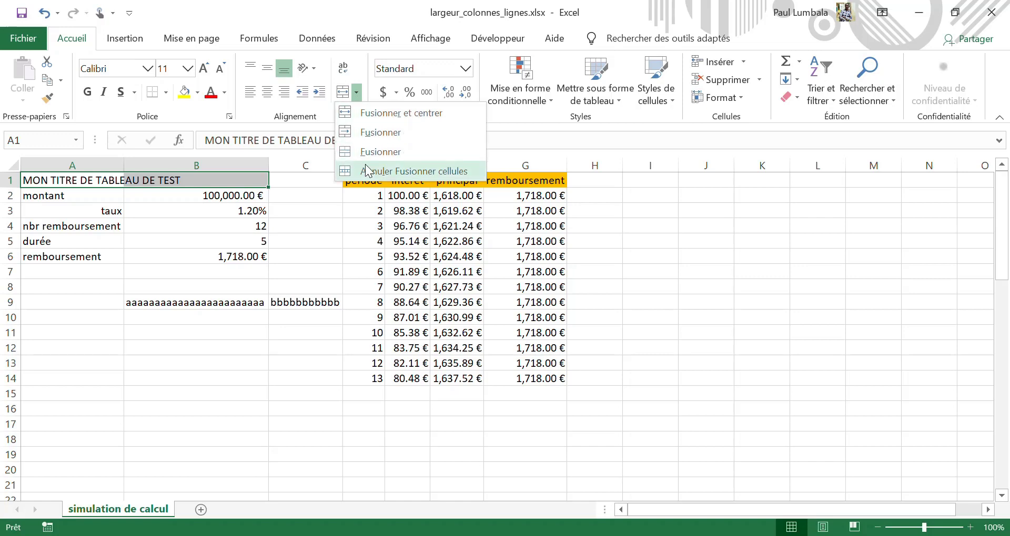
pyautogui.click(378, 115)
pyautogui.click(210, 333)
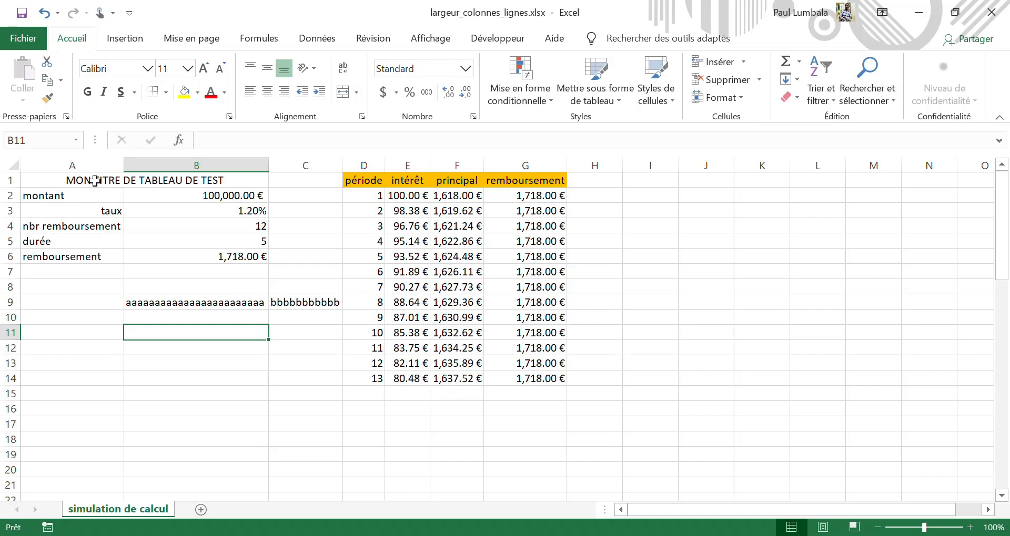
# Make row 1 about twice as tall, and try middle alignment on the title, settling on top alignment.
pyautogui.click(94, 180)
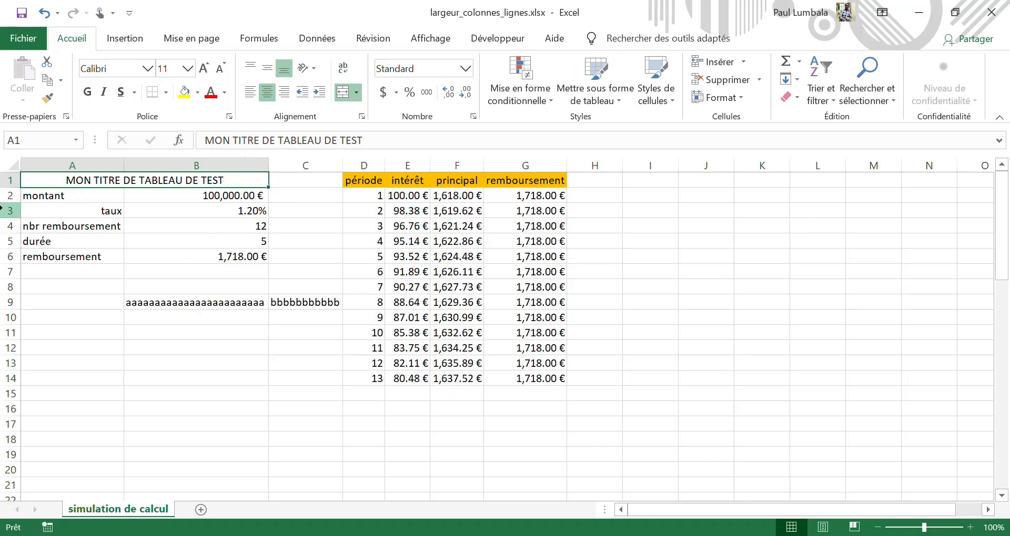
pyautogui.moveTo(16, 187); pyautogui.dragTo(15, 205)
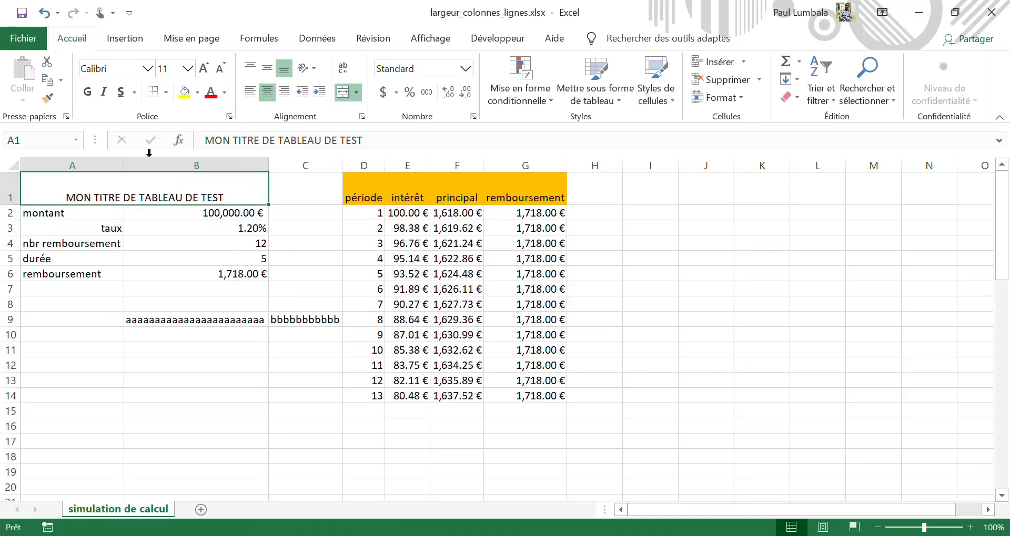
pyautogui.click(268, 69)
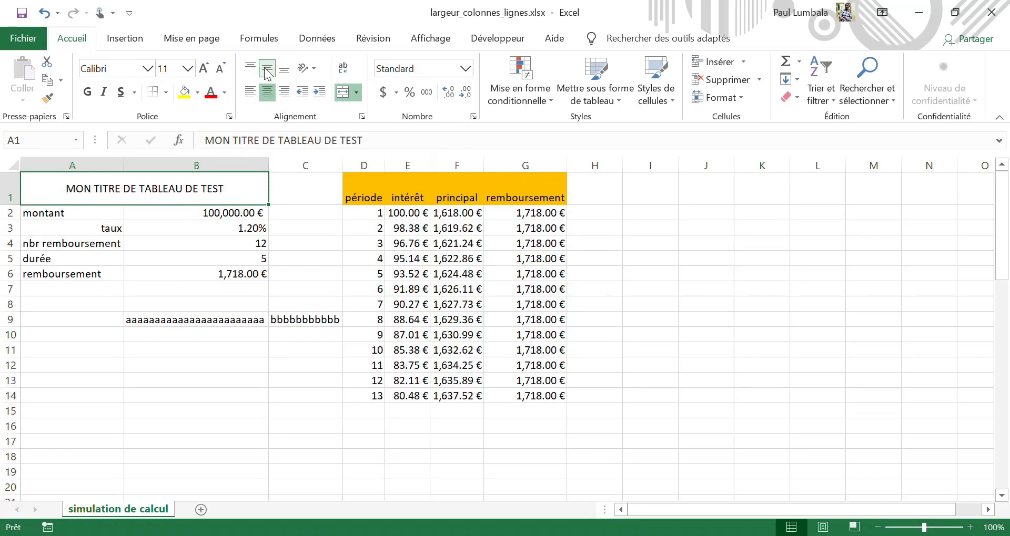
pyautogui.click(256, 66)
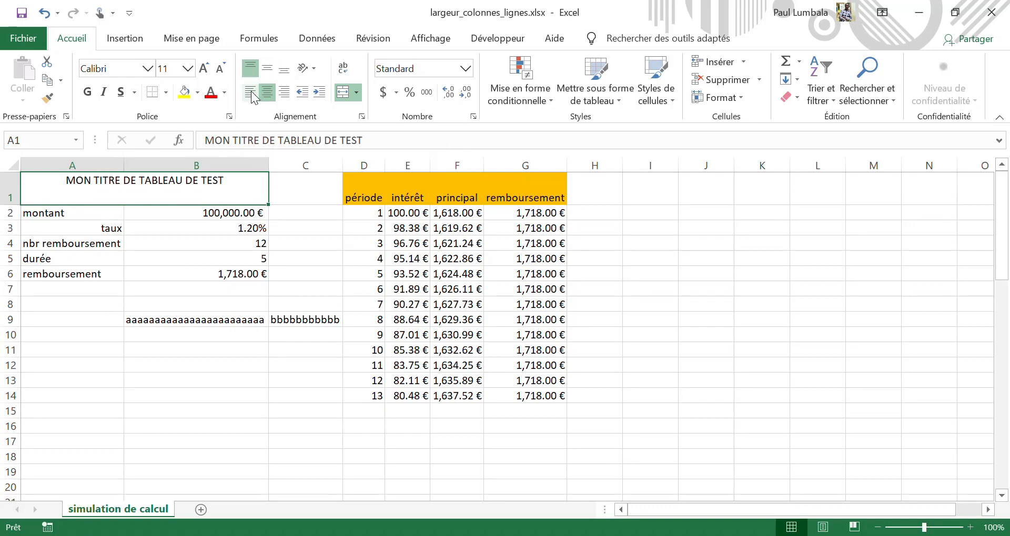
# Try left and centre alignment on the merged title, and settle on right alignment.
pyautogui.click(251, 90)
pyautogui.click(266, 92)
pyautogui.click(284, 93)
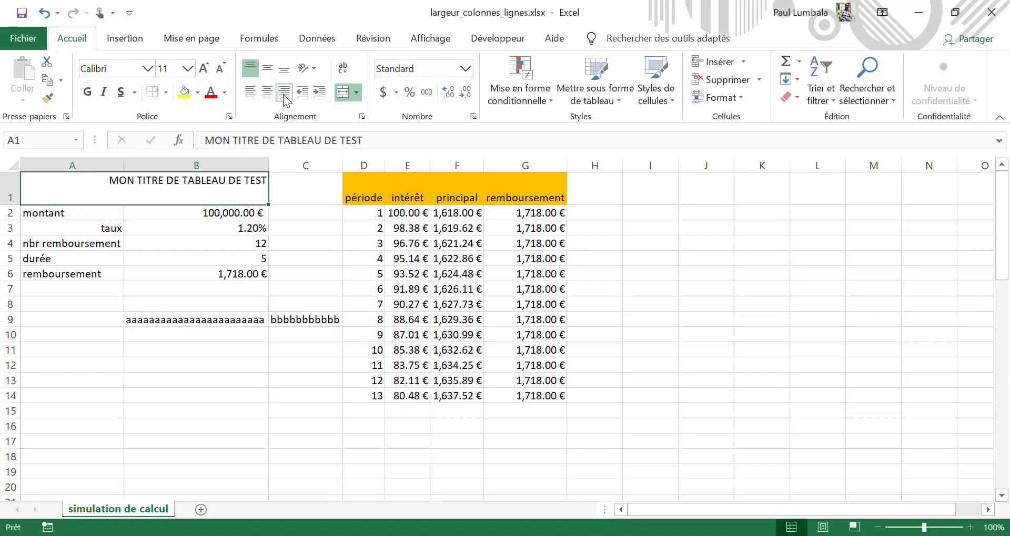
pyautogui.click(182, 365)
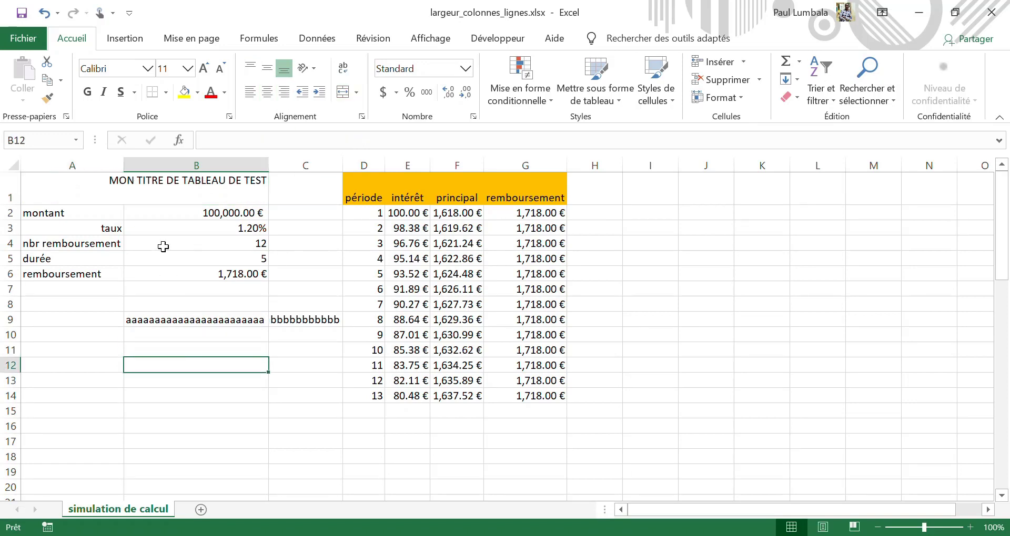
# Unmerge the title cell A1:B1, and autofit column A to the title's length.
pyautogui.click(141, 182)
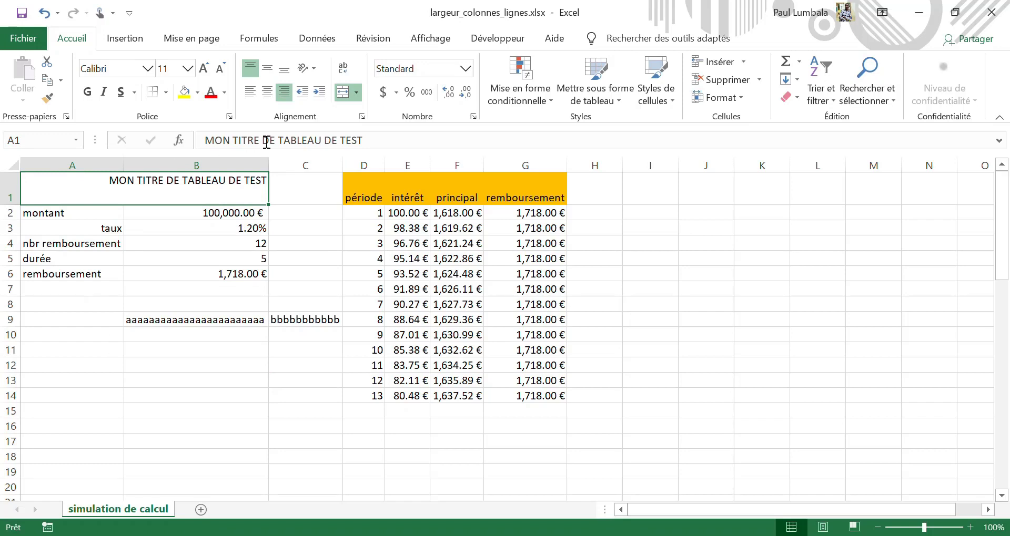
pyautogui.click(356, 95)
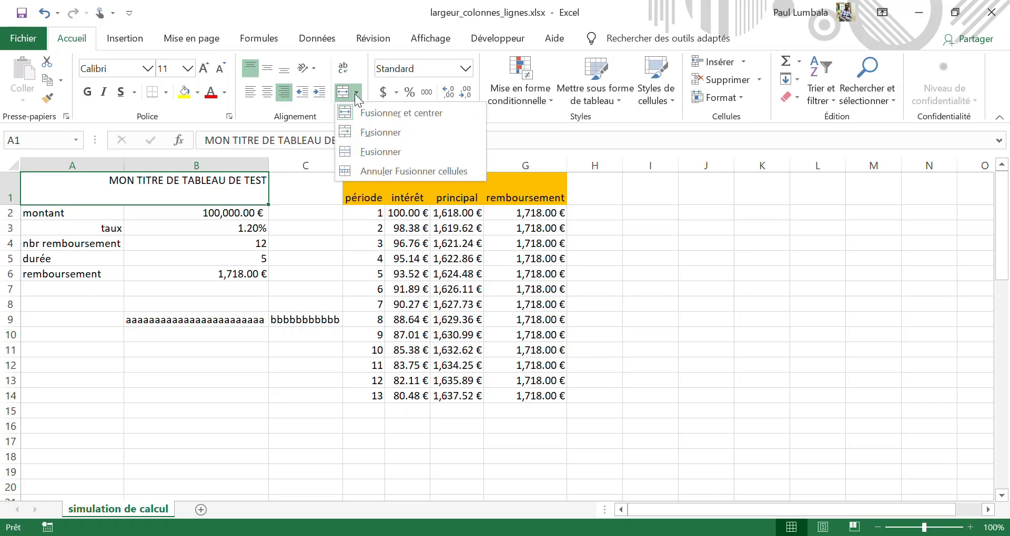
pyautogui.click(387, 168)
pyautogui.click(192, 394)
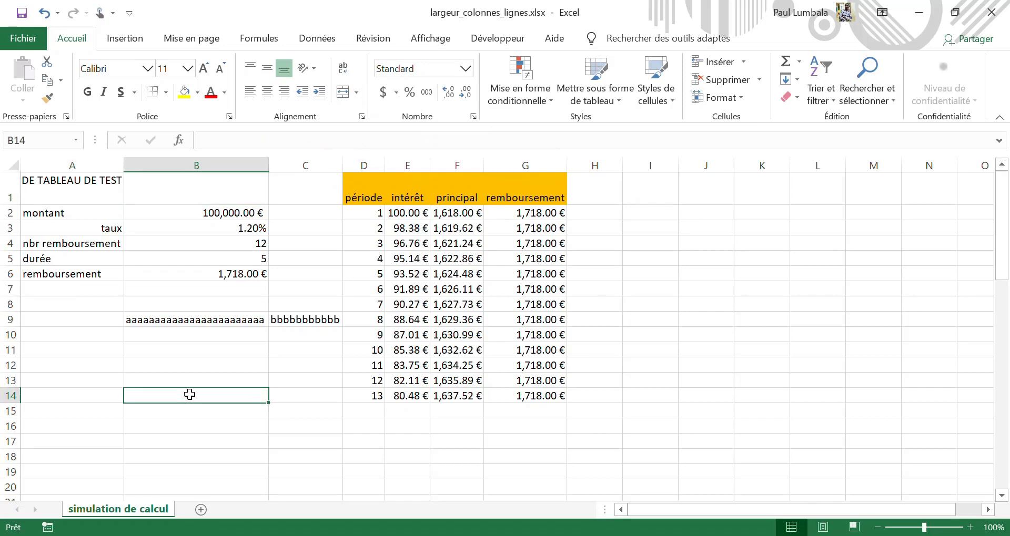
pyautogui.doubleClick(124, 165)
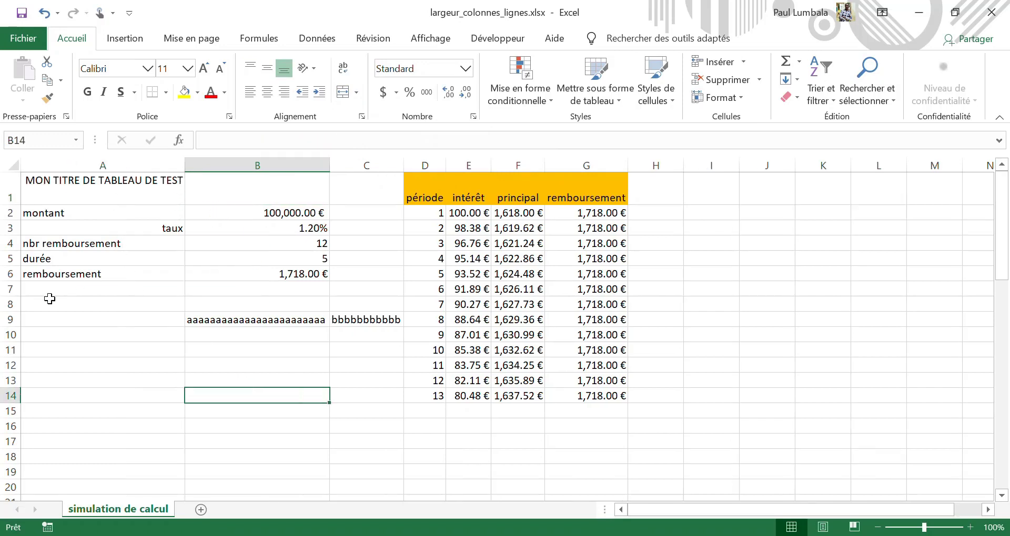